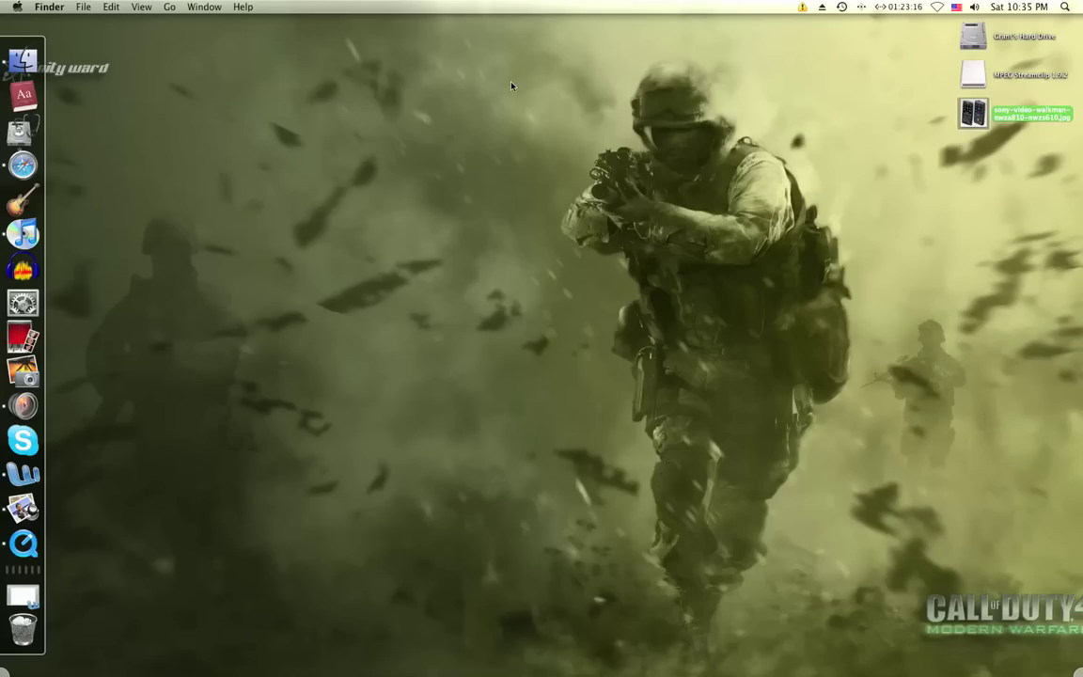
Preview the Sony Walkman picture on the desktop, then close it
{"action": "left_click", "coordinate": [522, 51]}
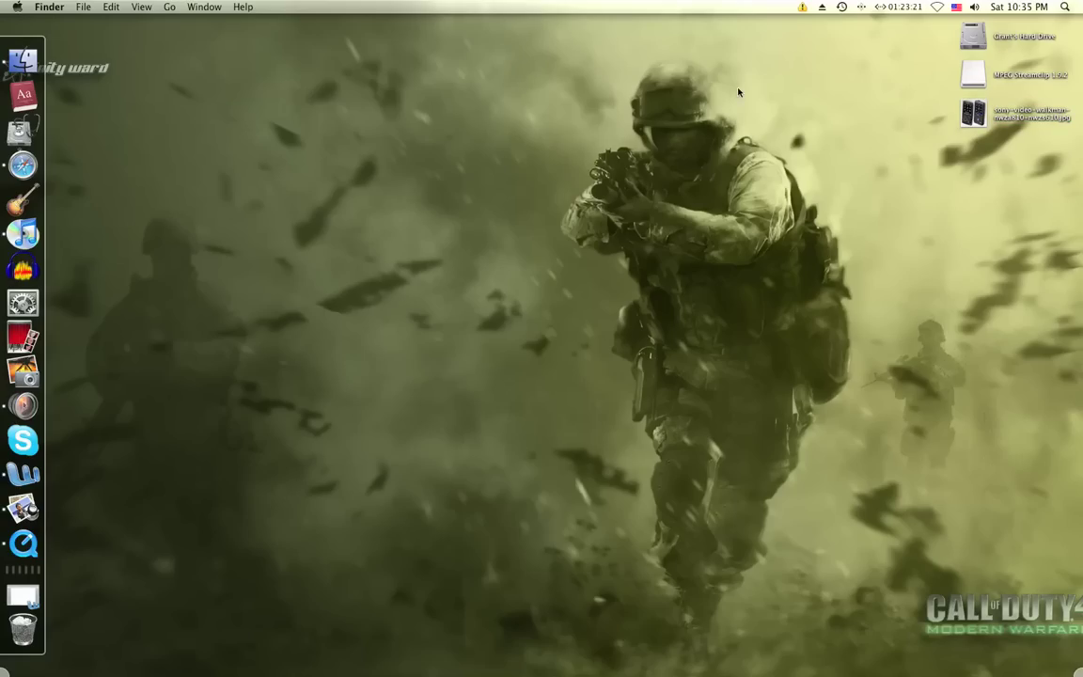
{"action": "double_click", "coordinate": [973, 117]}
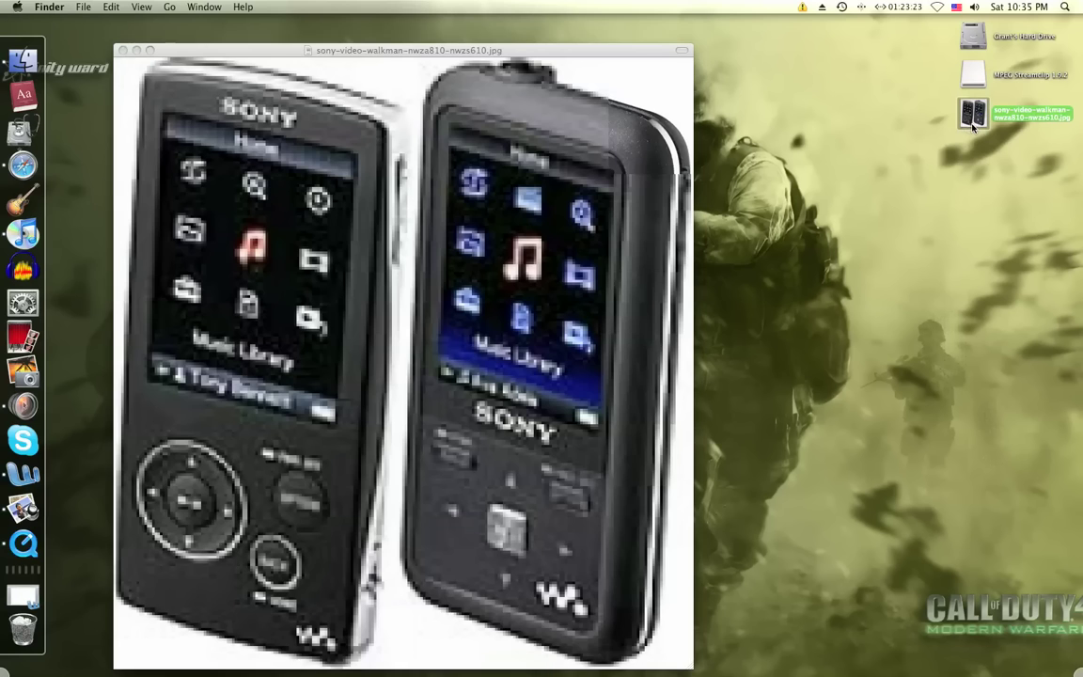
{"action": "left_click", "coordinate": [120, 50]}
Find 'isky' in Finder and mount isky-video-converter-intel.dmg, closing the search window
{"action": "left_click", "coordinate": [23, 60]}
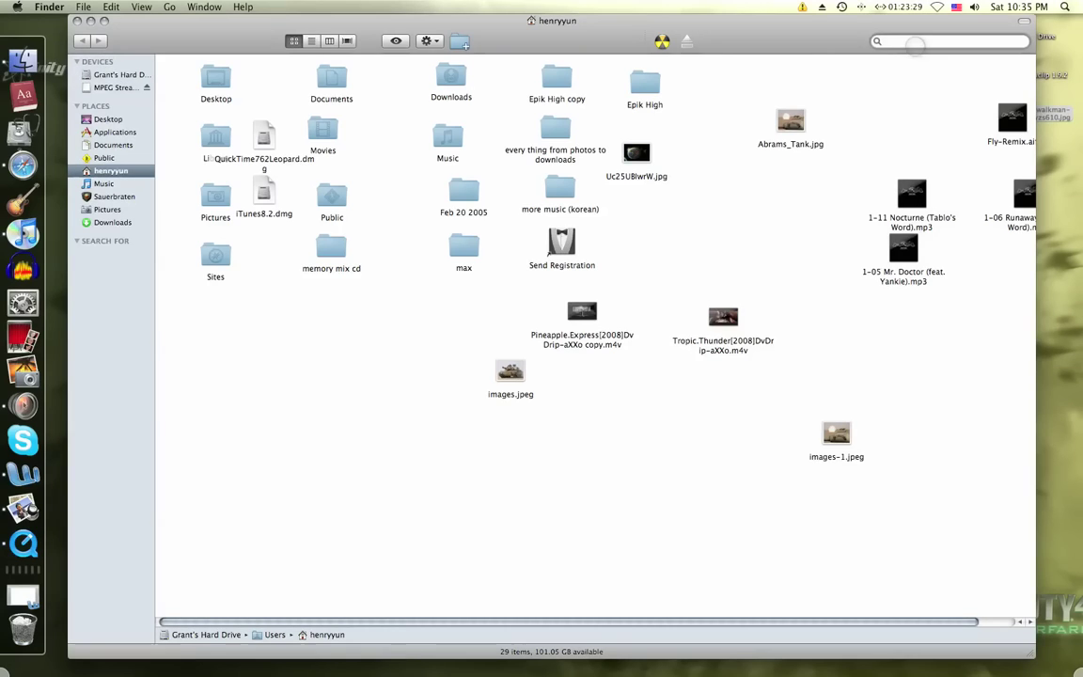
{"action": "left_click", "coordinate": [940, 41]}
{"action": "type", "text": "isky"}
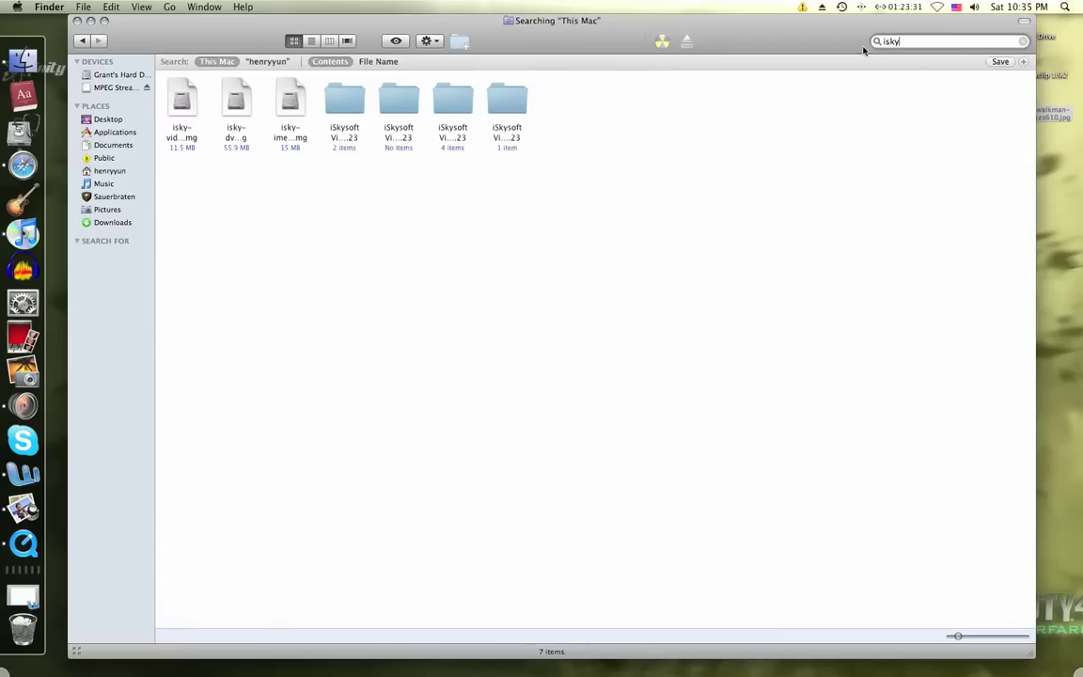
{"action": "double_click", "coordinate": [178, 101]}
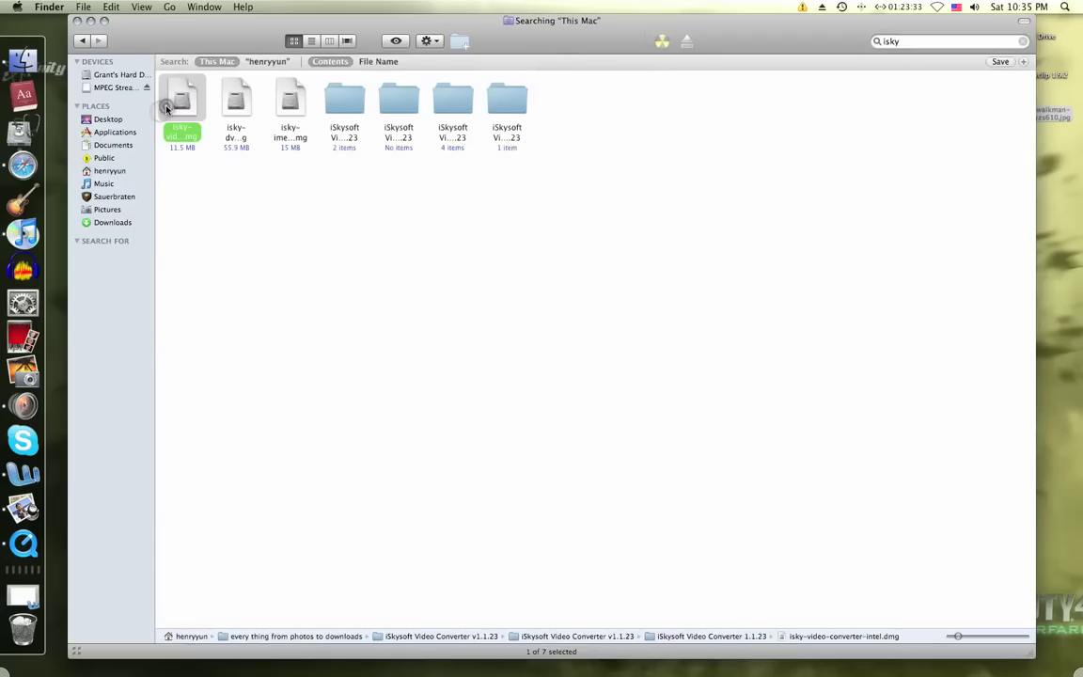
{"action": "left_click", "coordinate": [77, 21]}
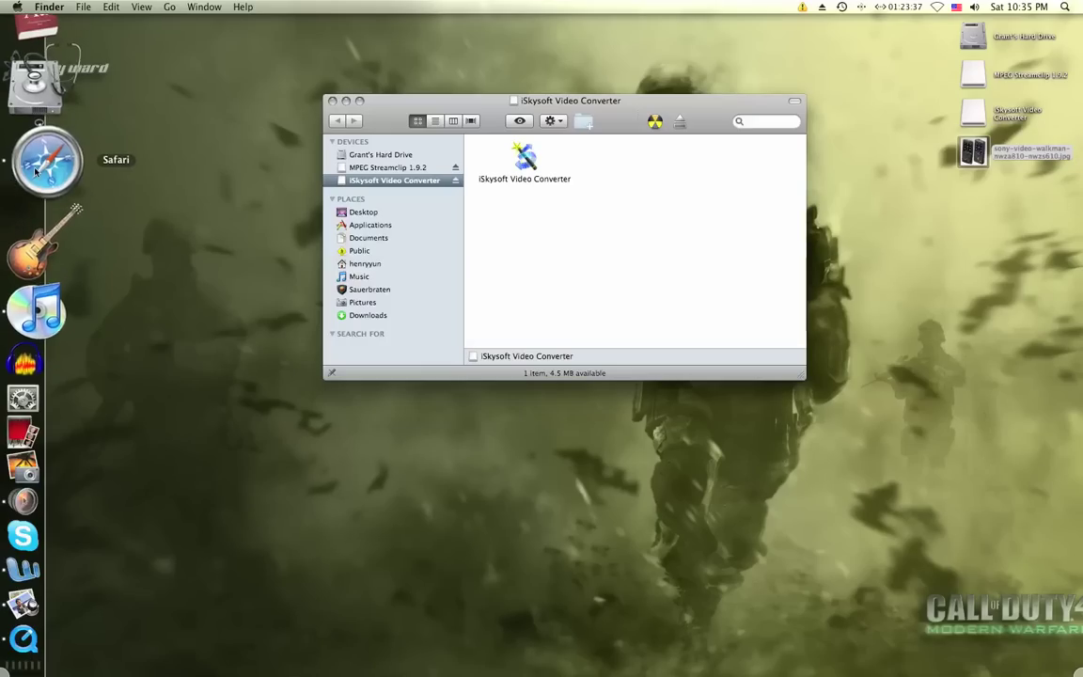
Open Safari, restore Word's Document4 and set its font size to 72 pt
{"action": "left_click", "coordinate": [37, 167]}
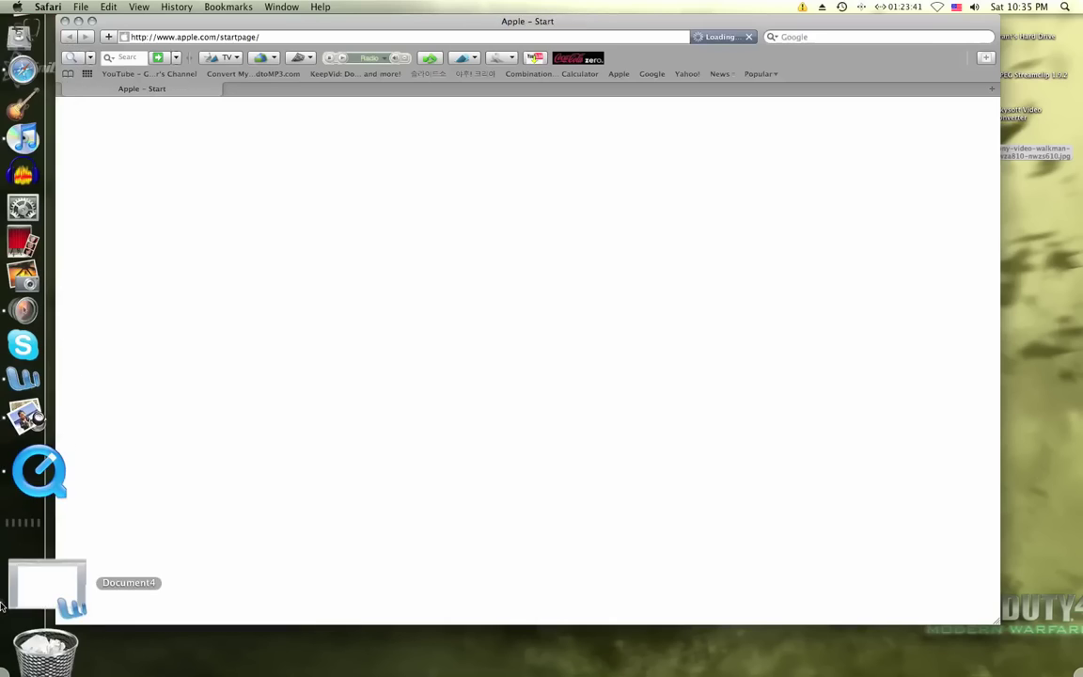
{"action": "left_click", "coordinate": [37, 584]}
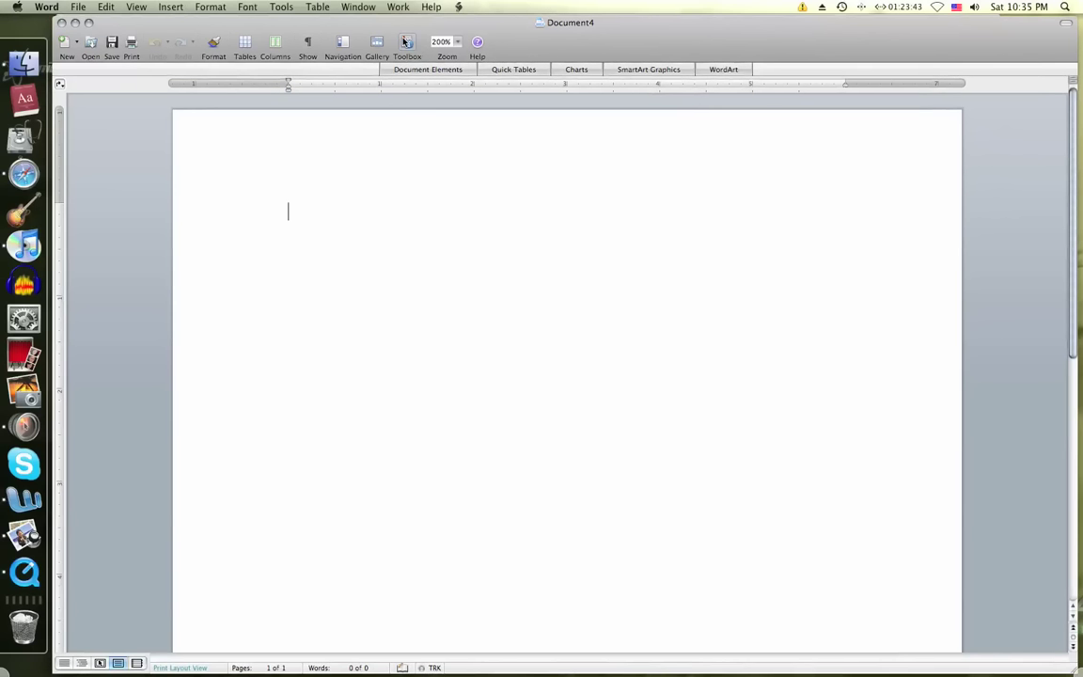
{"action": "left_click", "coordinate": [404, 41]}
{"action": "left_click", "coordinate": [409, 52]}
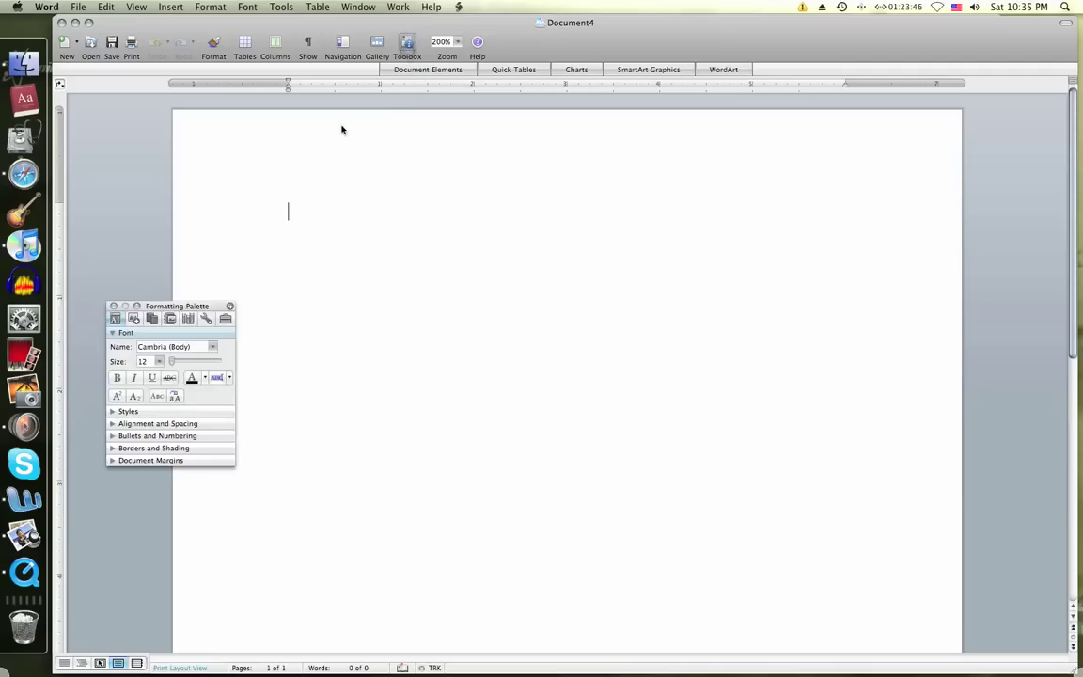
{"action": "left_click", "coordinate": [409, 45]}
{"action": "left_click_drag", "start_coordinate": [172, 361], "coordinate": [255, 354]}
Type 'iskysoft mac torrent' into Document4, then bring Safari to the front
{"action": "type", "text": "iskysoft"}
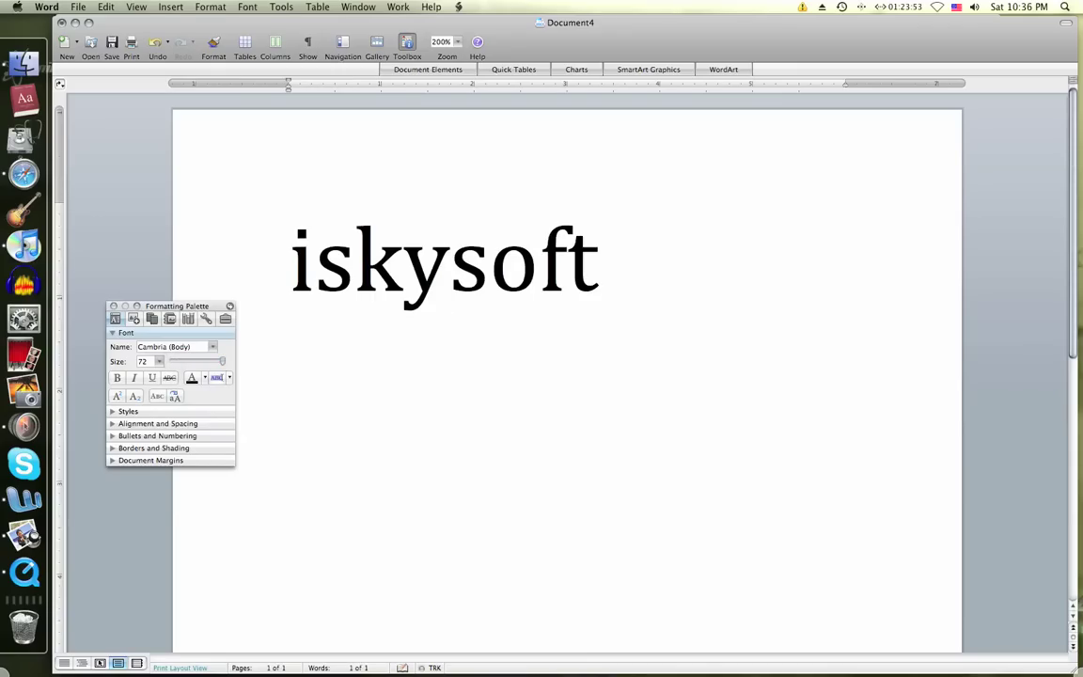
{"action": "key", "text": "F9"}
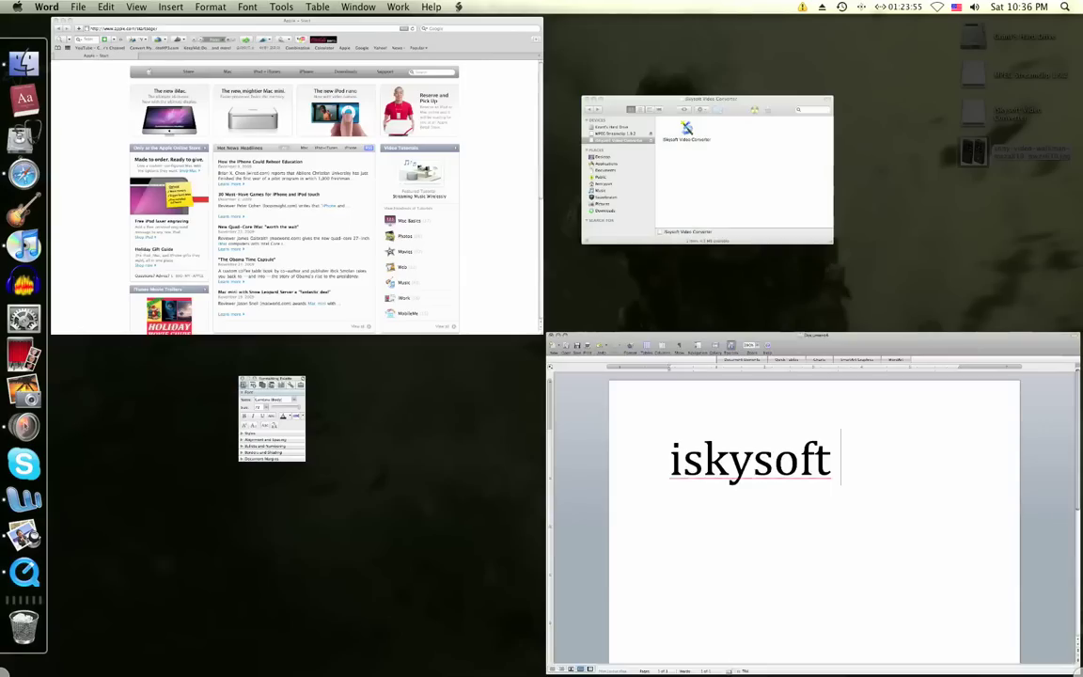
{"action": "left_click", "coordinate": [799, 498]}
{"action": "type", "text": "ma"}
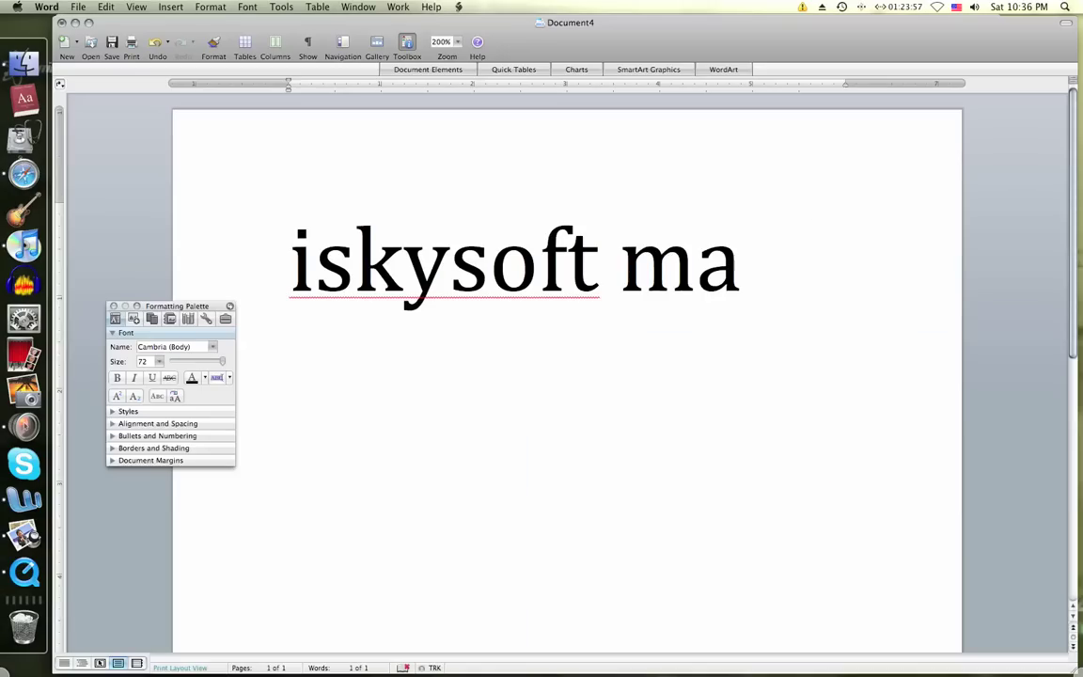
{"action": "type", "text": "c torrent"}
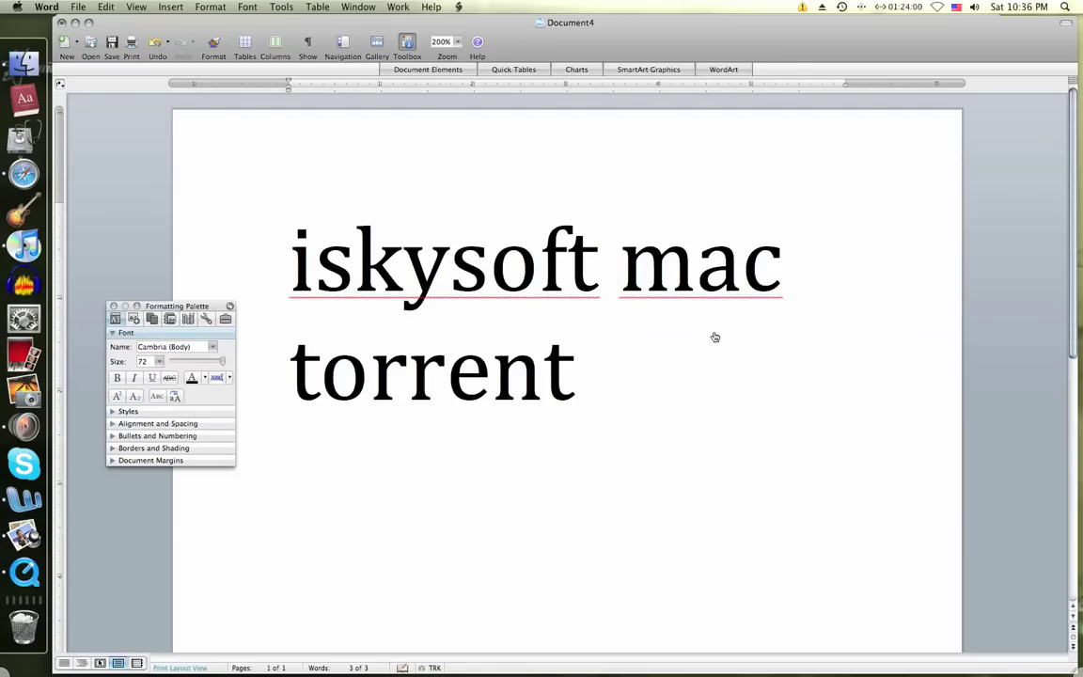
{"action": "key", "text": "F9"}
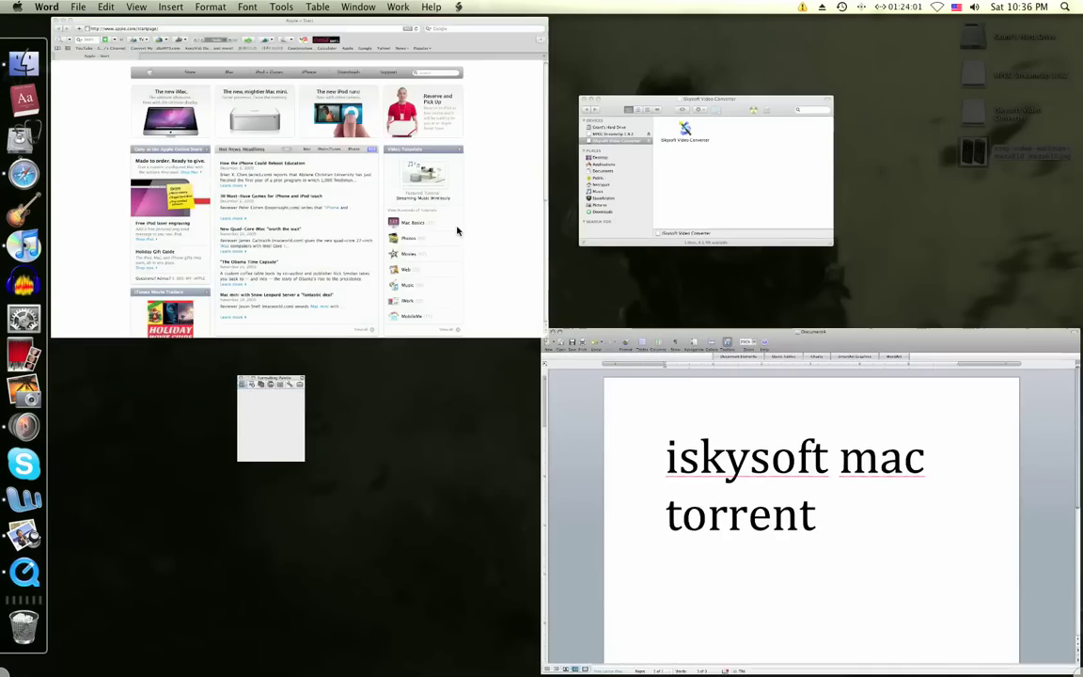
{"action": "left_click", "coordinate": [457, 229]}
Google 'iskysoft mac torrent' and download the iSkysoft Video Converter torrent from btjunkie
{"action": "left_click", "coordinate": [802, 38]}
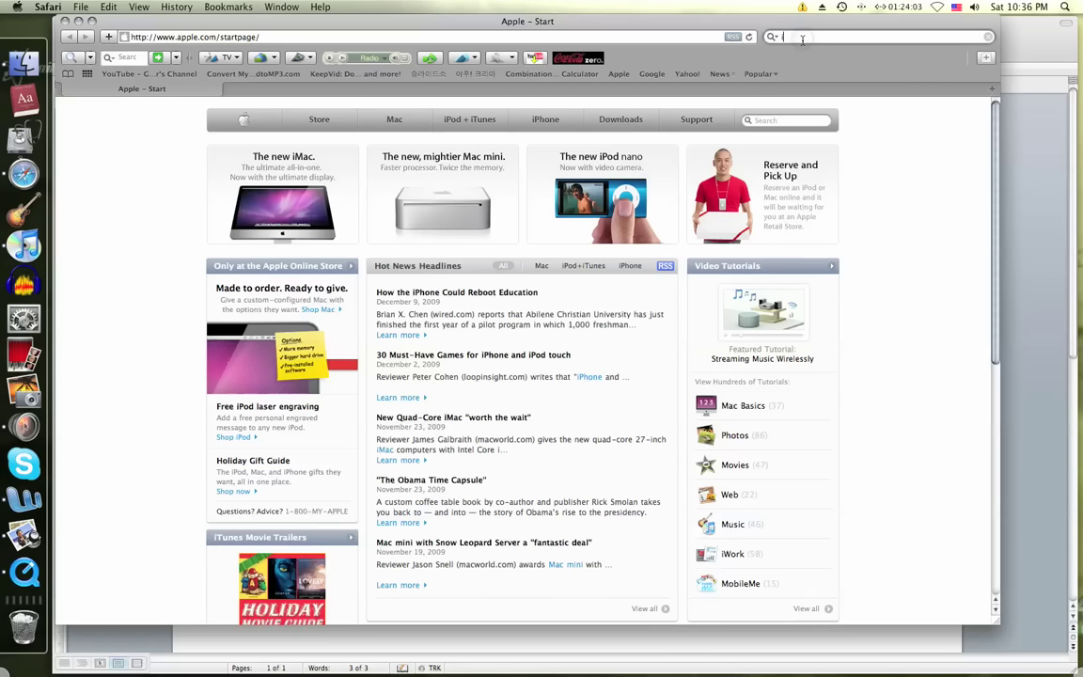
{"action": "type", "text": "iskysoft mac"}
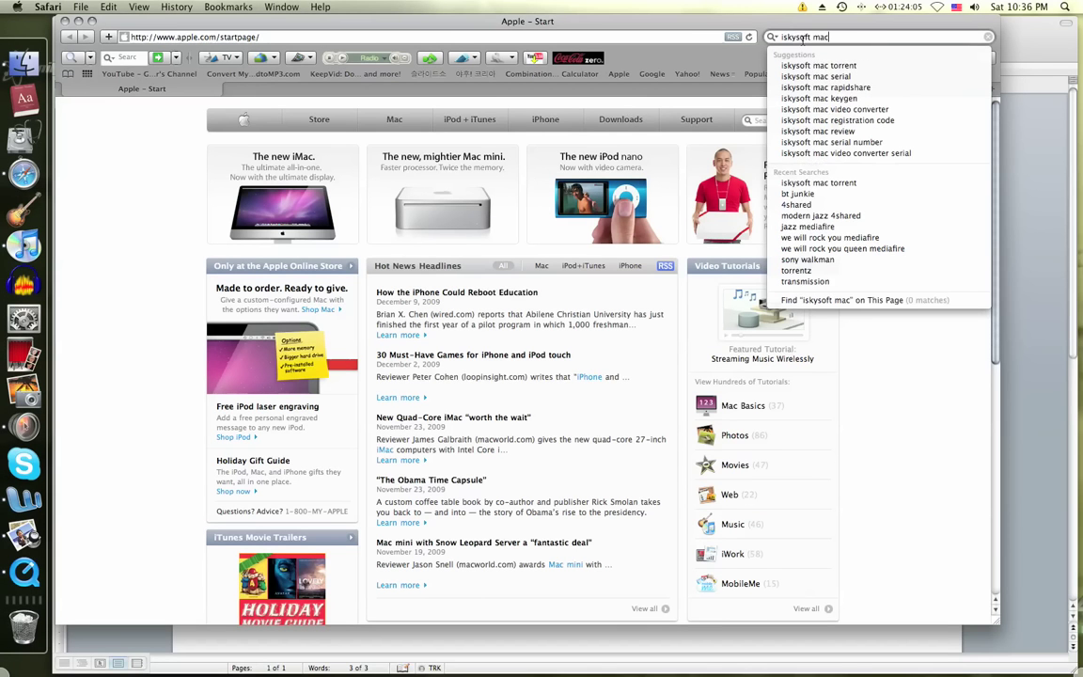
{"action": "left_click", "coordinate": [818, 65]}
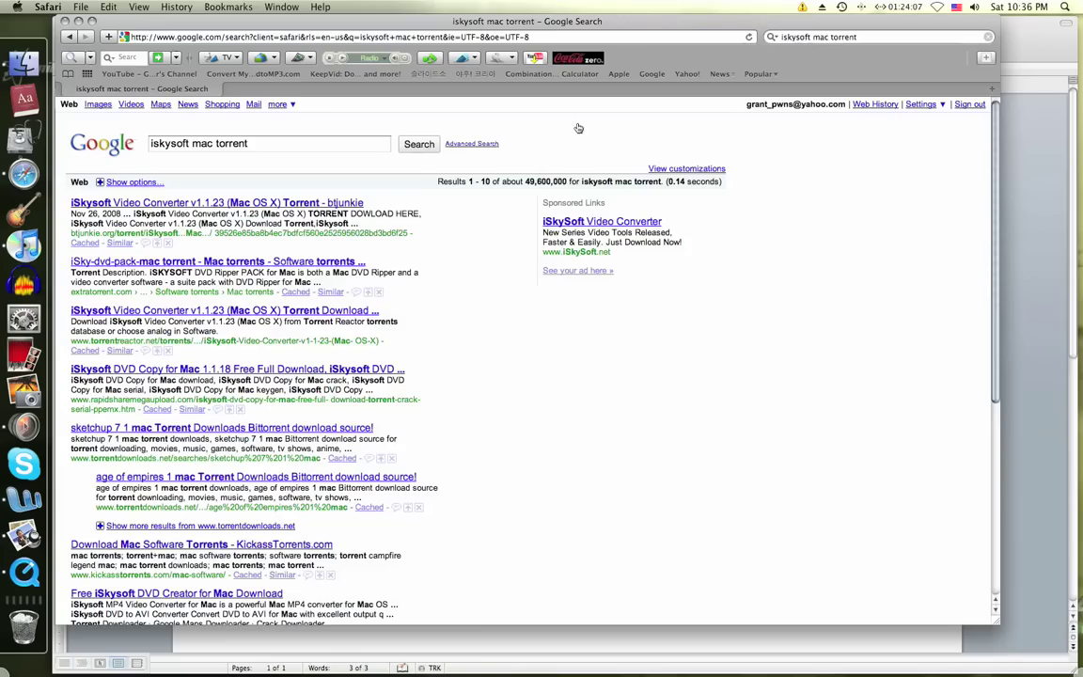
{"action": "left_click", "coordinate": [177, 205]}
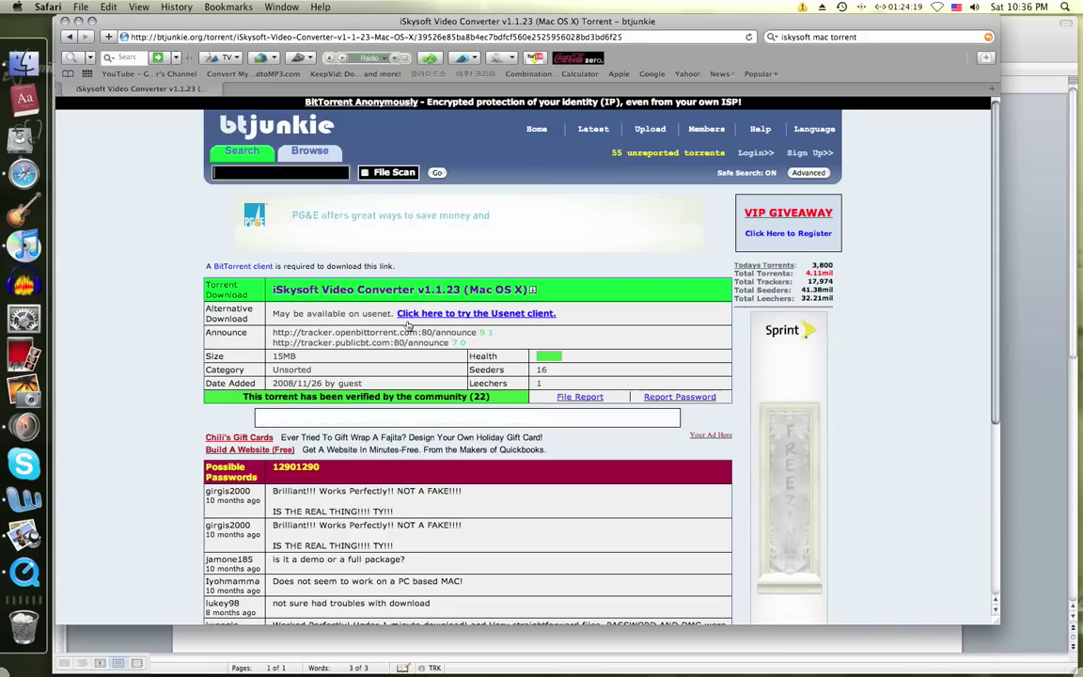
{"action": "left_click", "coordinate": [306, 293]}
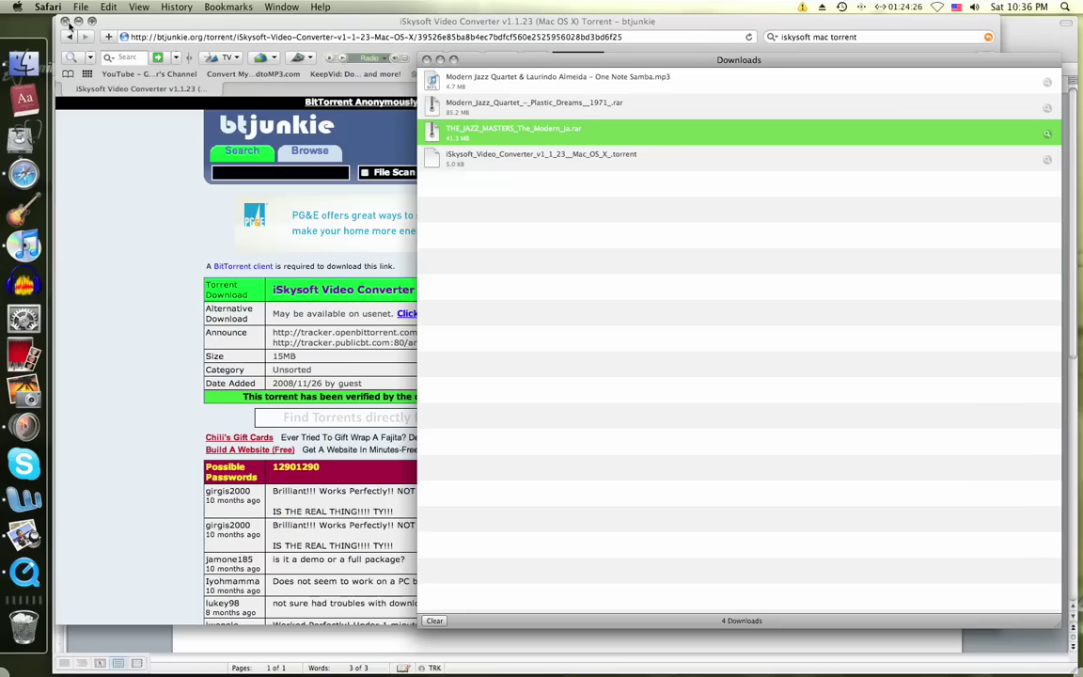
Close Safari and reveal the downloaded torrent file in the Downloads folder
{"action": "left_click", "coordinate": [63, 21]}
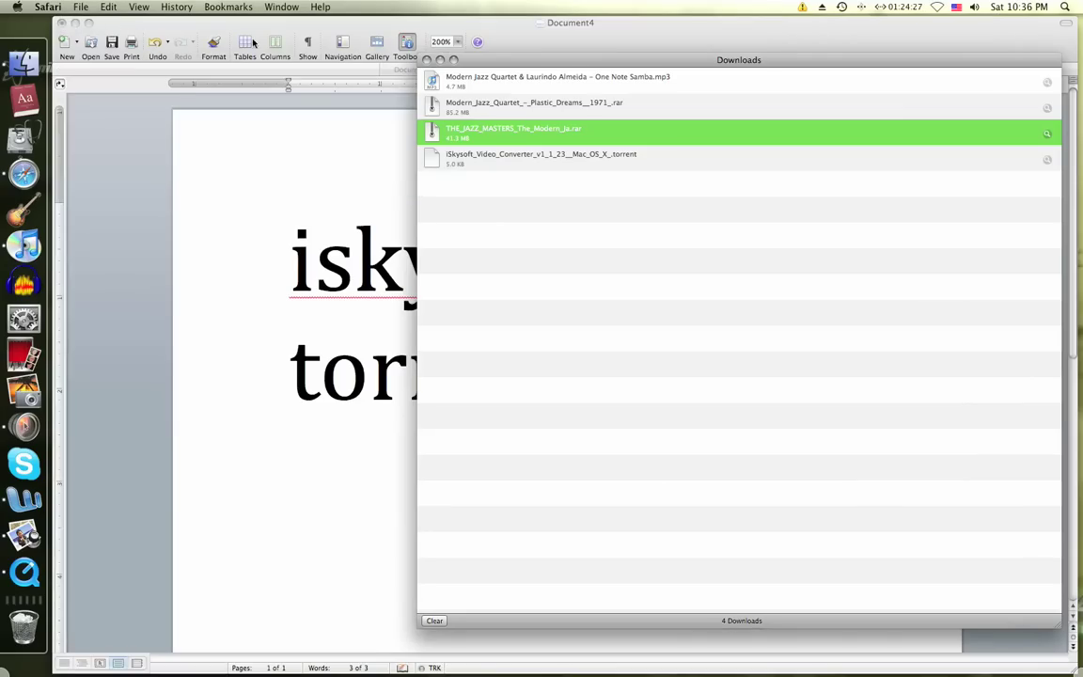
{"action": "left_click", "coordinate": [998, 160]}
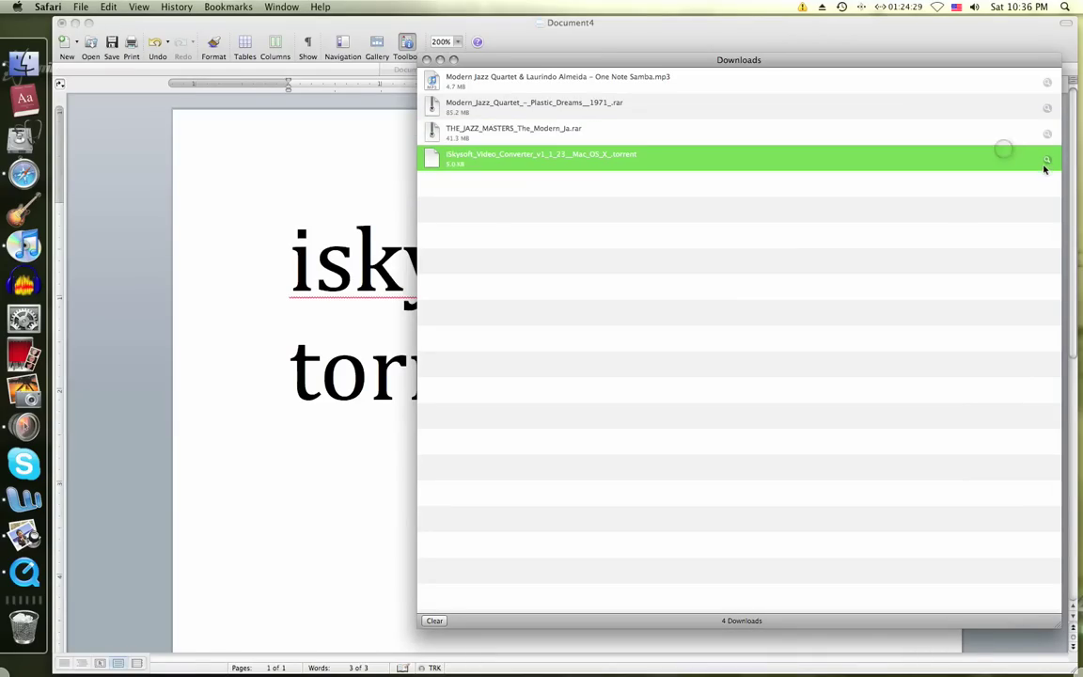
{"action": "left_click", "coordinate": [1044, 161]}
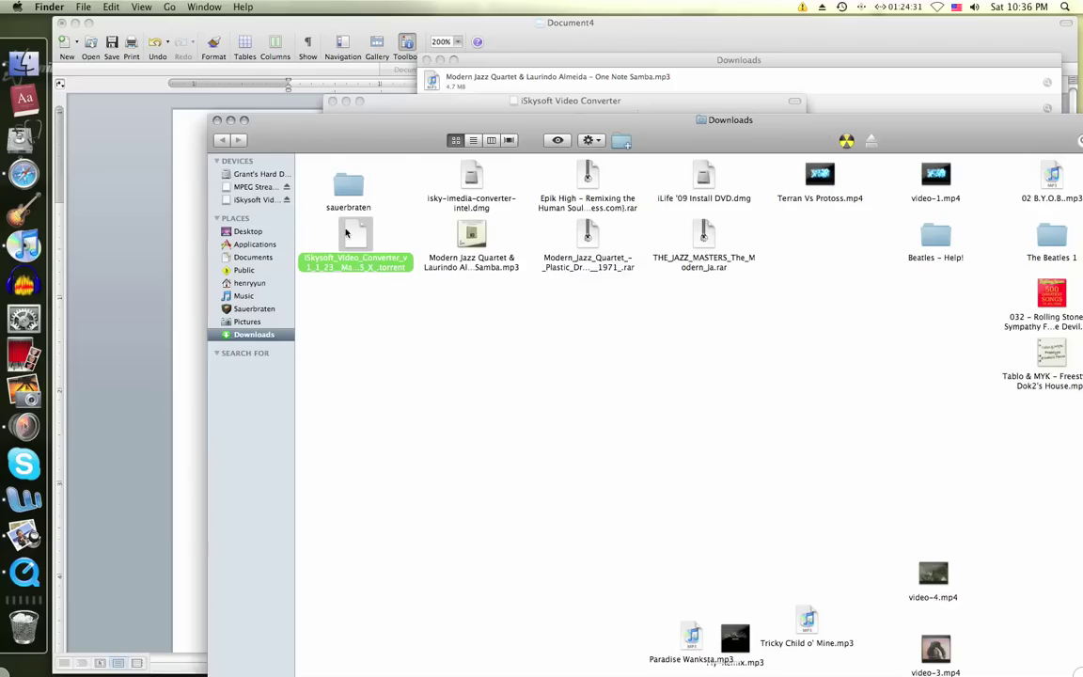
Reposition the Downloads window, clear the selection, and switch to the Documents folder
{"action": "left_click_drag", "start_coordinate": [404, 137], "coordinate": [275, 75]}
{"action": "left_click_drag", "start_coordinate": [263, 122], "coordinate": [287, 186]}
{"action": "left_click", "coordinate": [300, 240]}
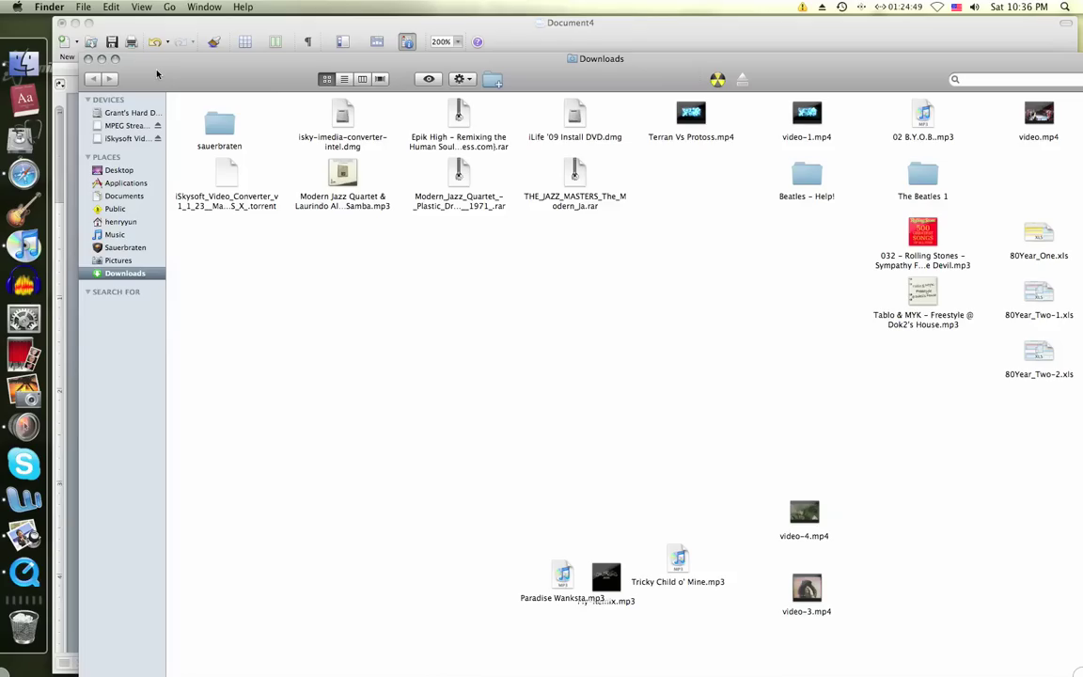
{"action": "left_click", "coordinate": [119, 197]}
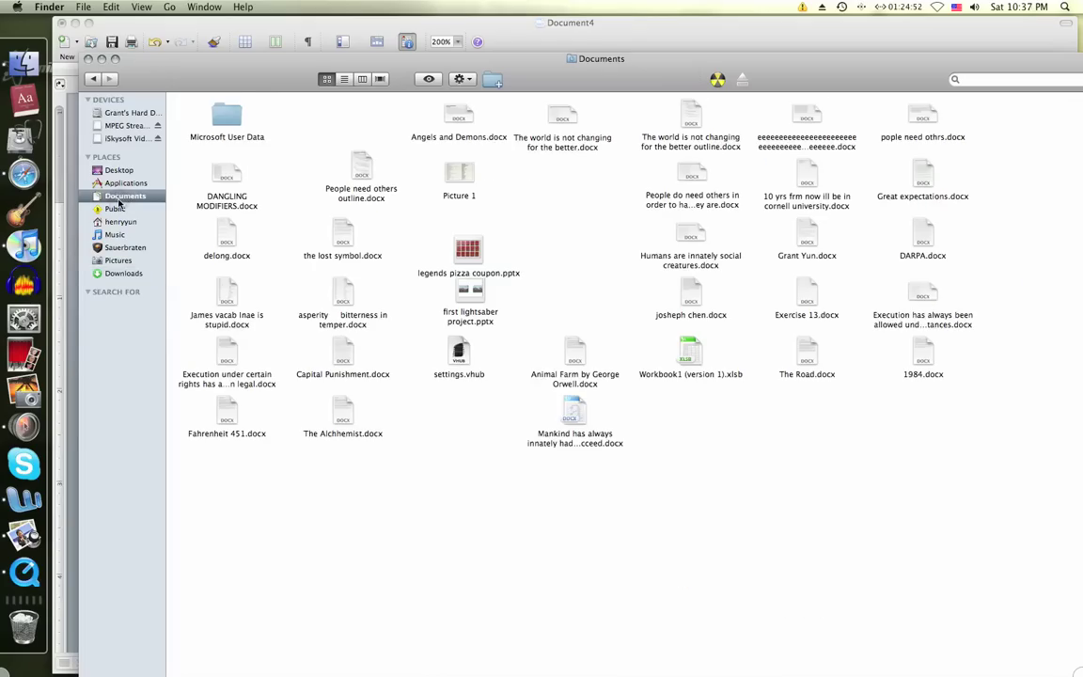
Launch iSkysoft Video Converter from the disk image window and close that window
{"action": "left_click", "coordinate": [88, 59]}
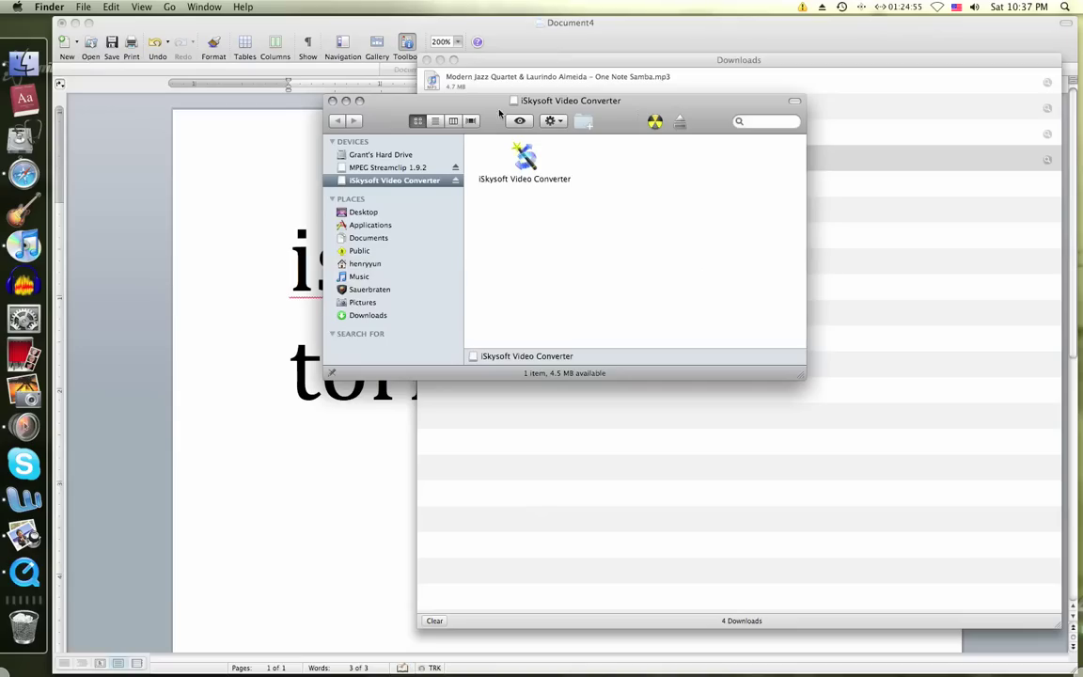
{"action": "left_click", "coordinate": [381, 56]}
{"action": "left_click", "coordinate": [524, 158]}
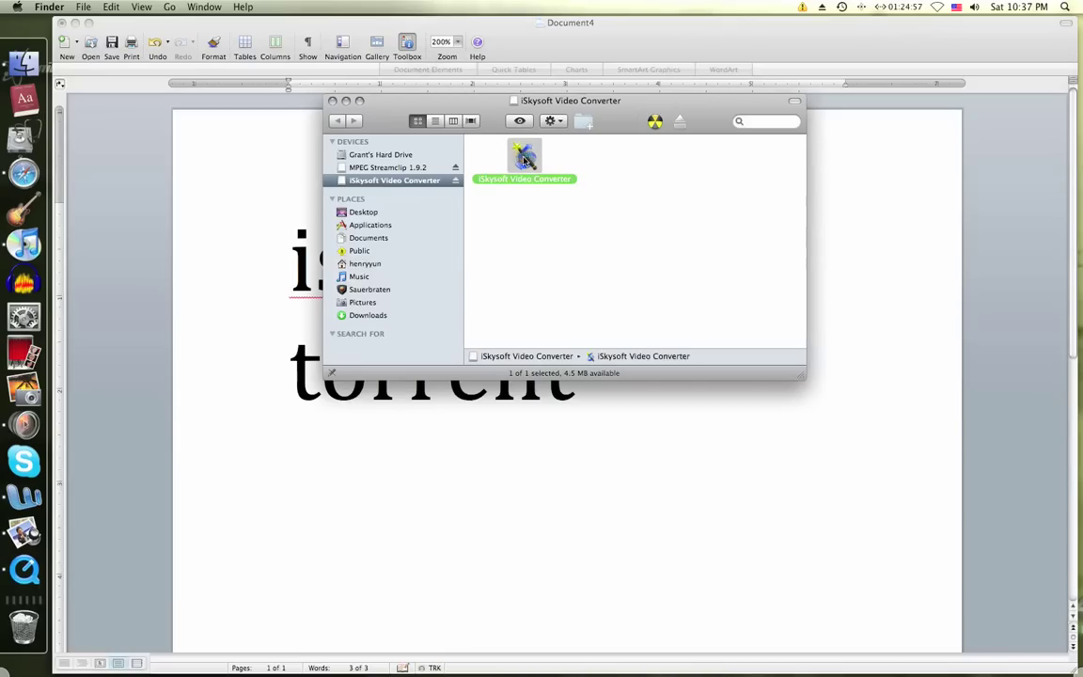
{"action": "double_click", "coordinate": [524, 158]}
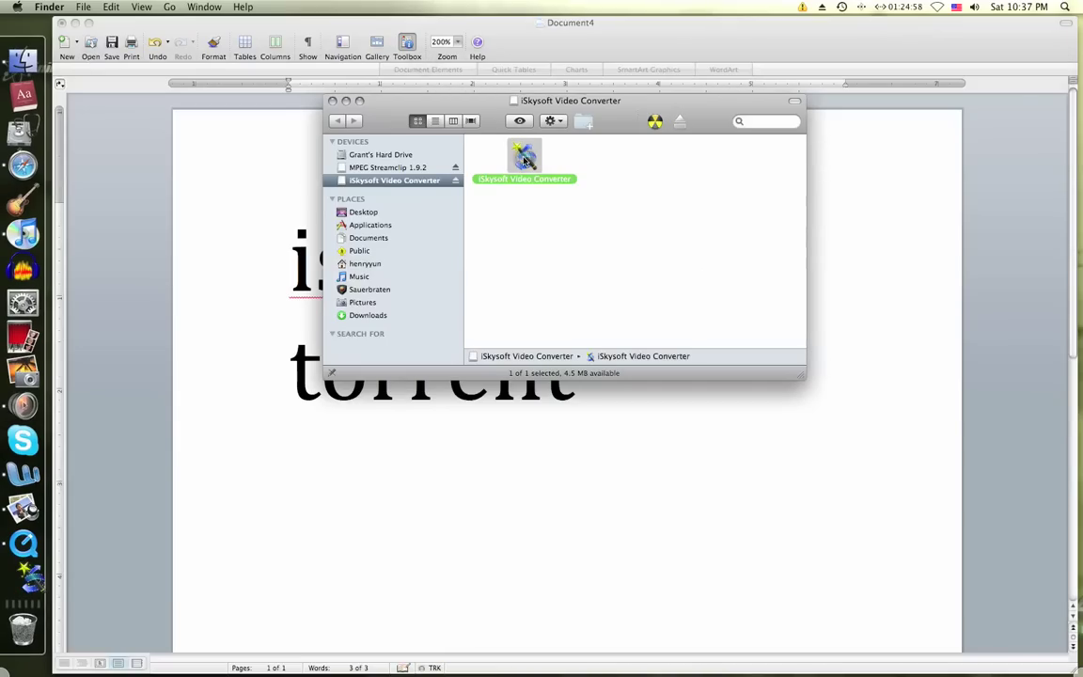
{"action": "left_click", "coordinate": [332, 100]}
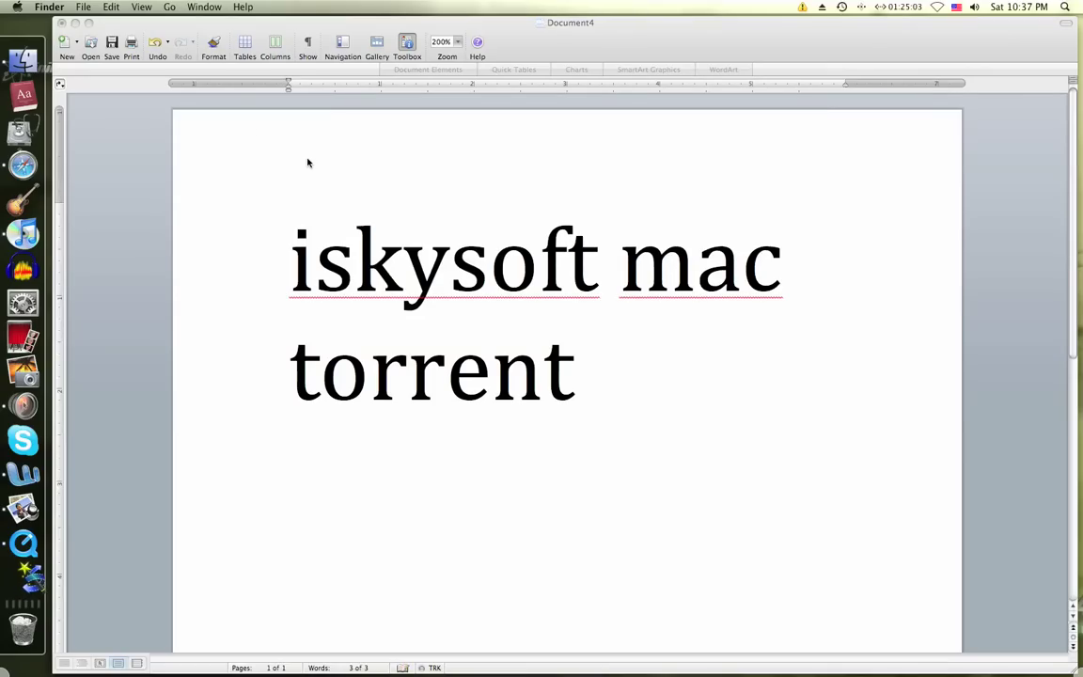
Close Document4 without saving and put away Word's Formatting Palette
{"action": "left_click", "coordinate": [60, 23]}
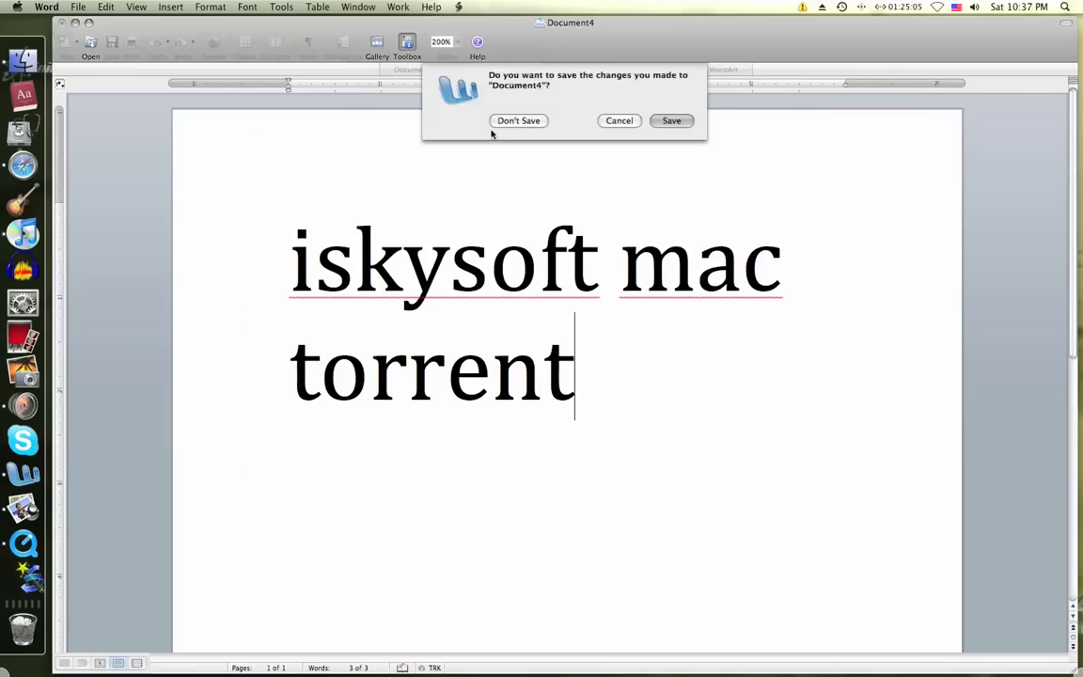
{"action": "left_click", "coordinate": [506, 122]}
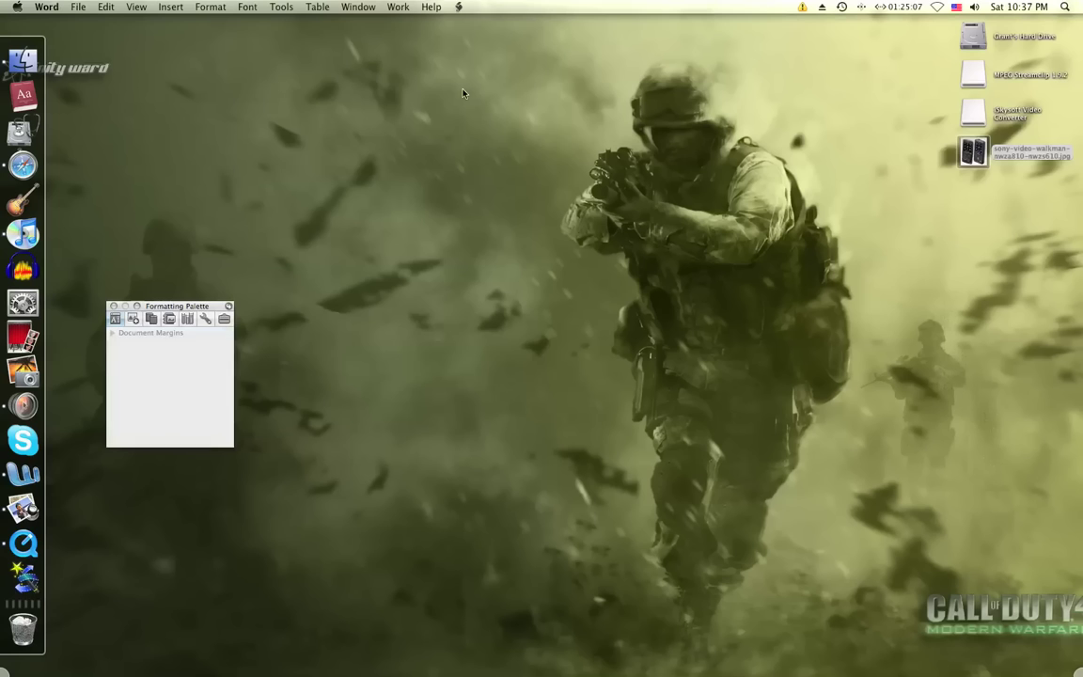
{"action": "left_click", "coordinate": [114, 305]}
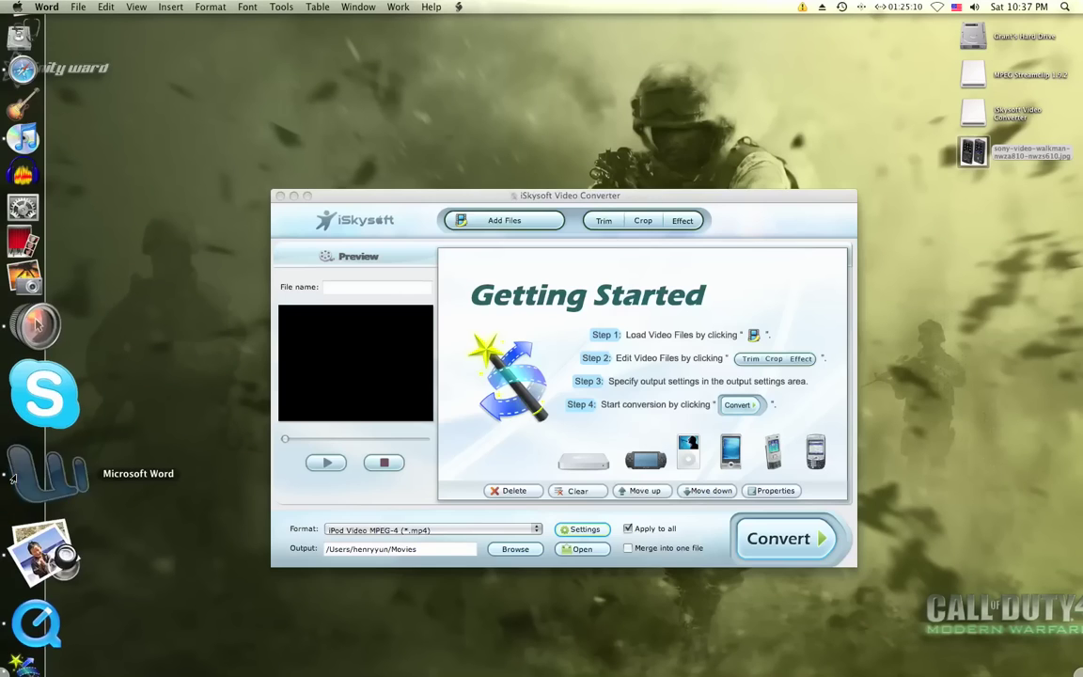
{"action": "left_click", "coordinate": [26, 475]}
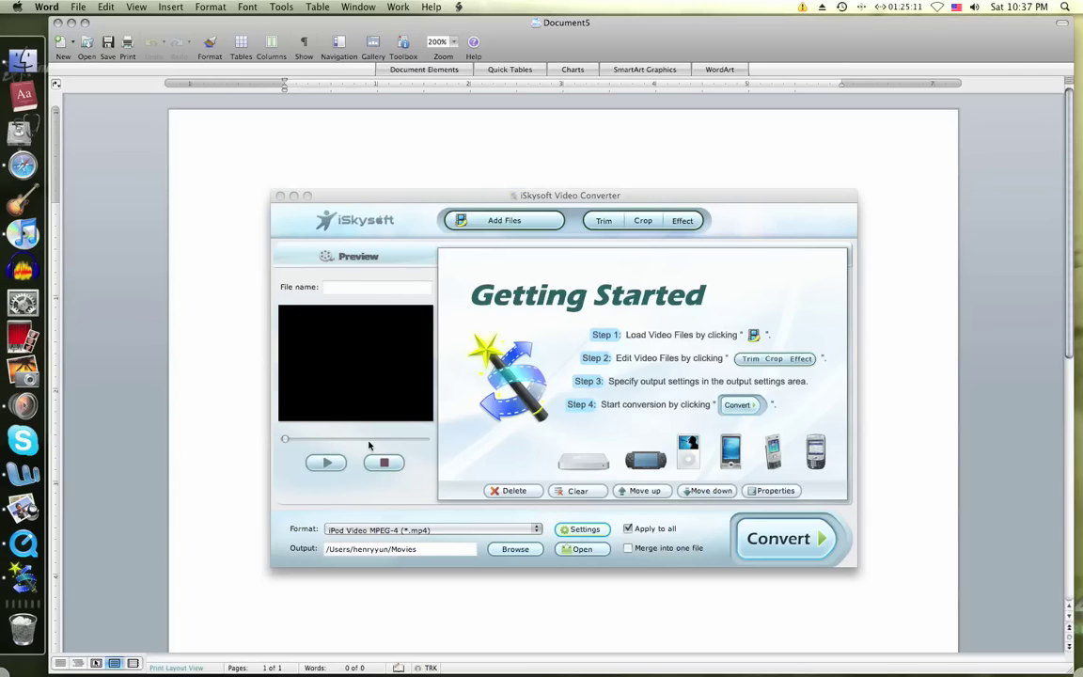
Minimize Document5 and open a home-folder Finder window beside the converter
{"action": "left_click_drag", "start_coordinate": [357, 193], "coordinate": [299, 140]}
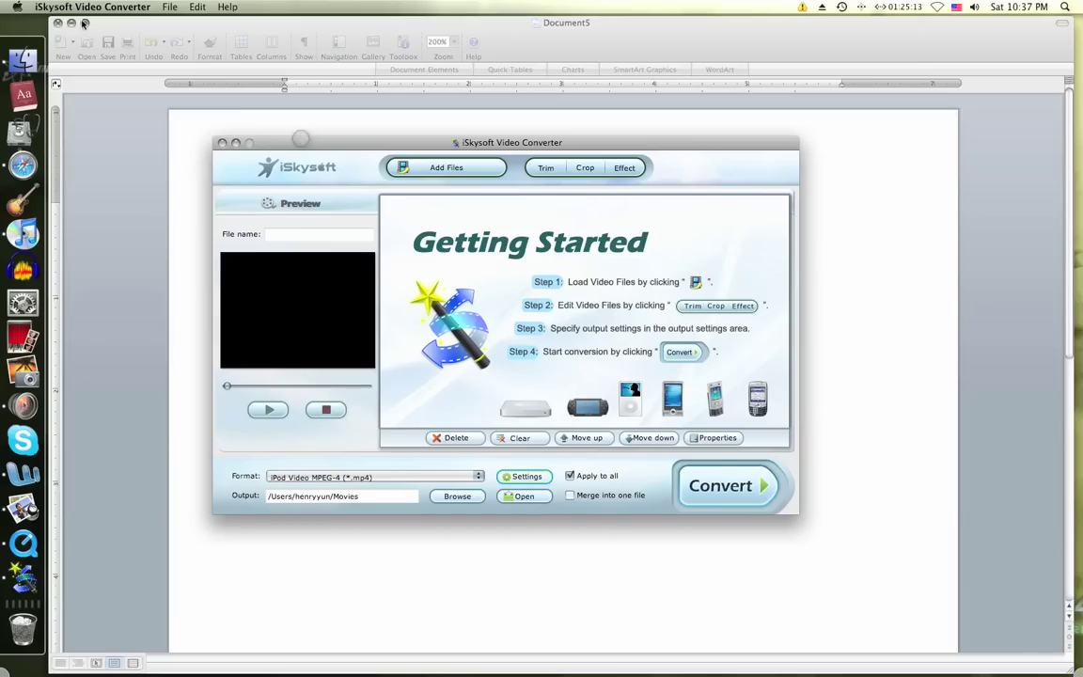
{"action": "left_click", "coordinate": [70, 23]}
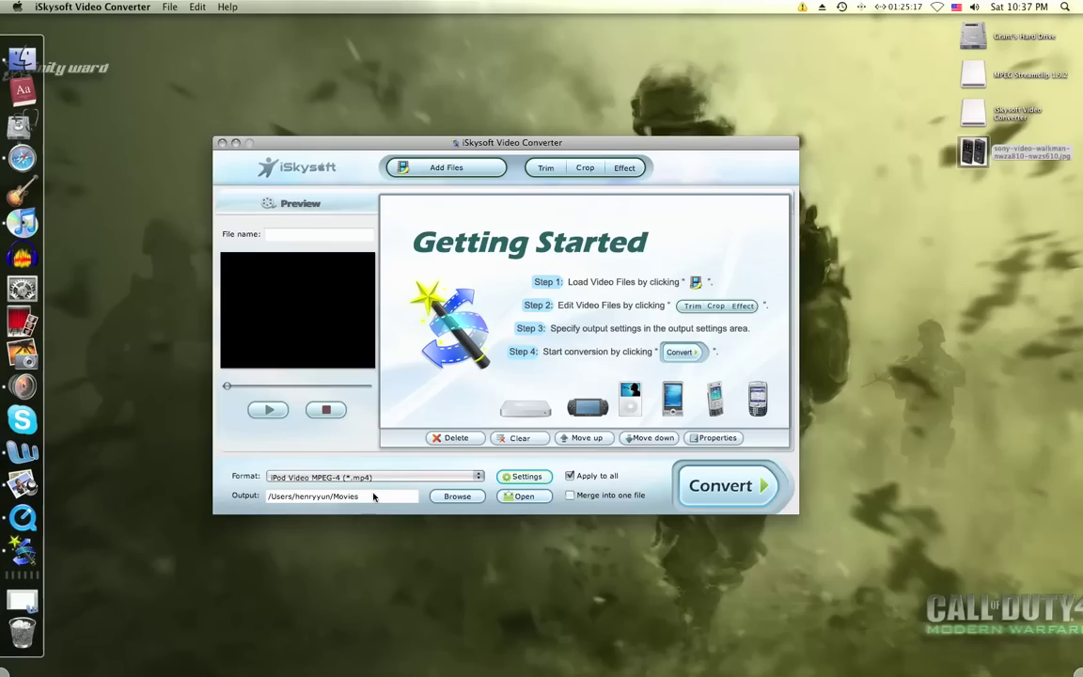
{"action": "left_click", "coordinate": [29, 38]}
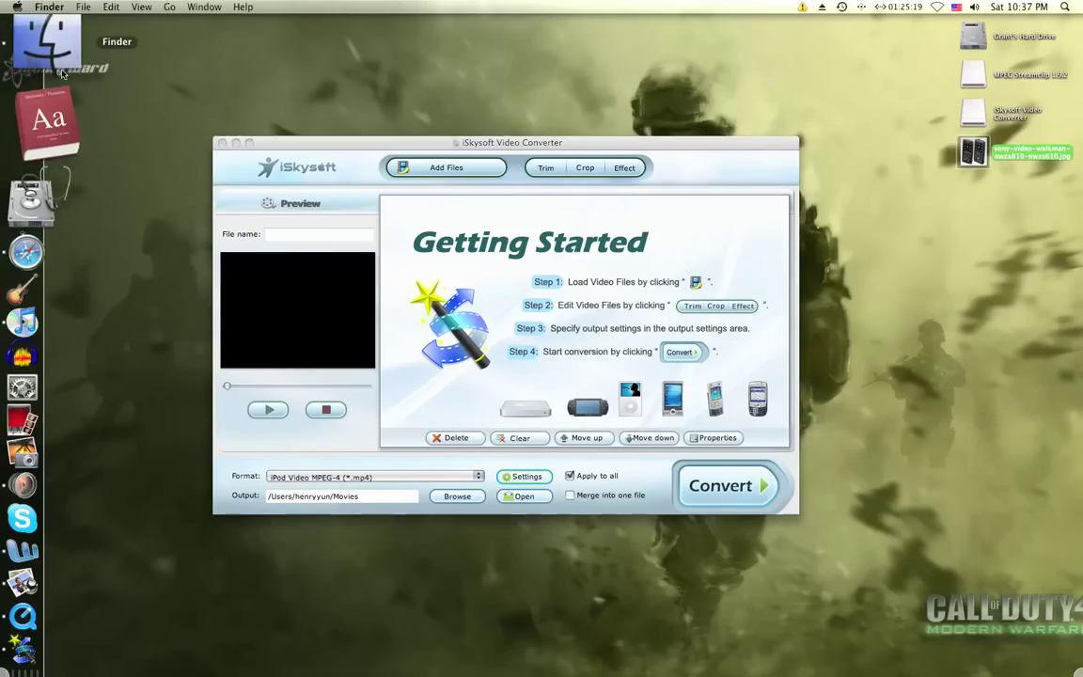
{"action": "left_click_drag", "start_coordinate": [522, 34], "coordinate": [402, 33]}
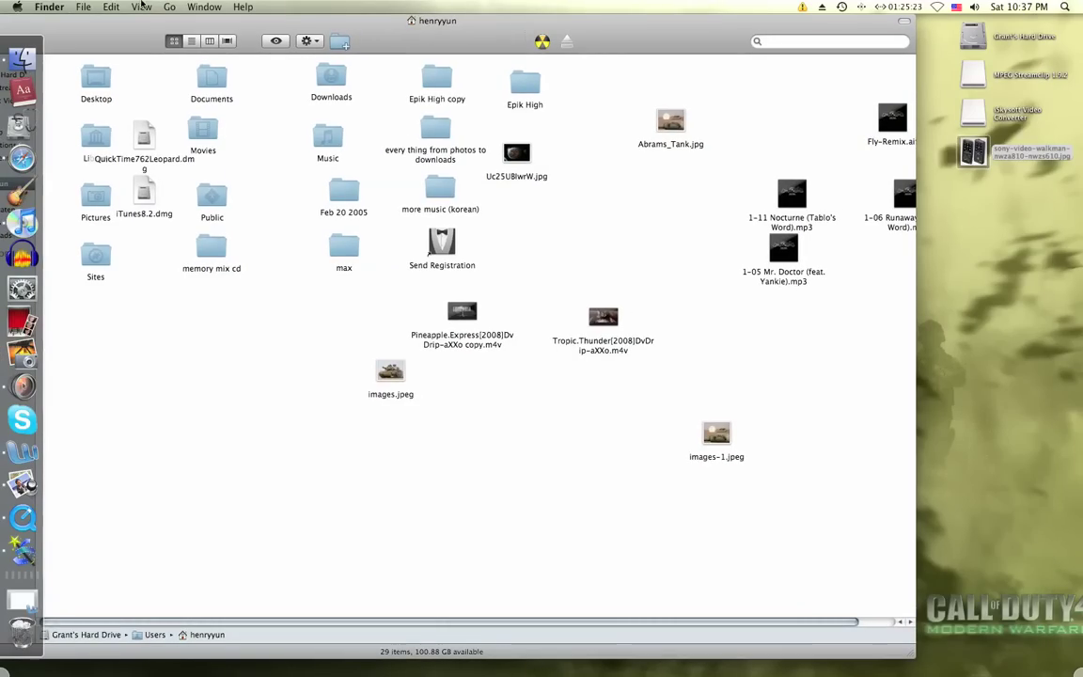
{"action": "left_click_drag", "start_coordinate": [85, 42], "coordinate": [288, 139]}
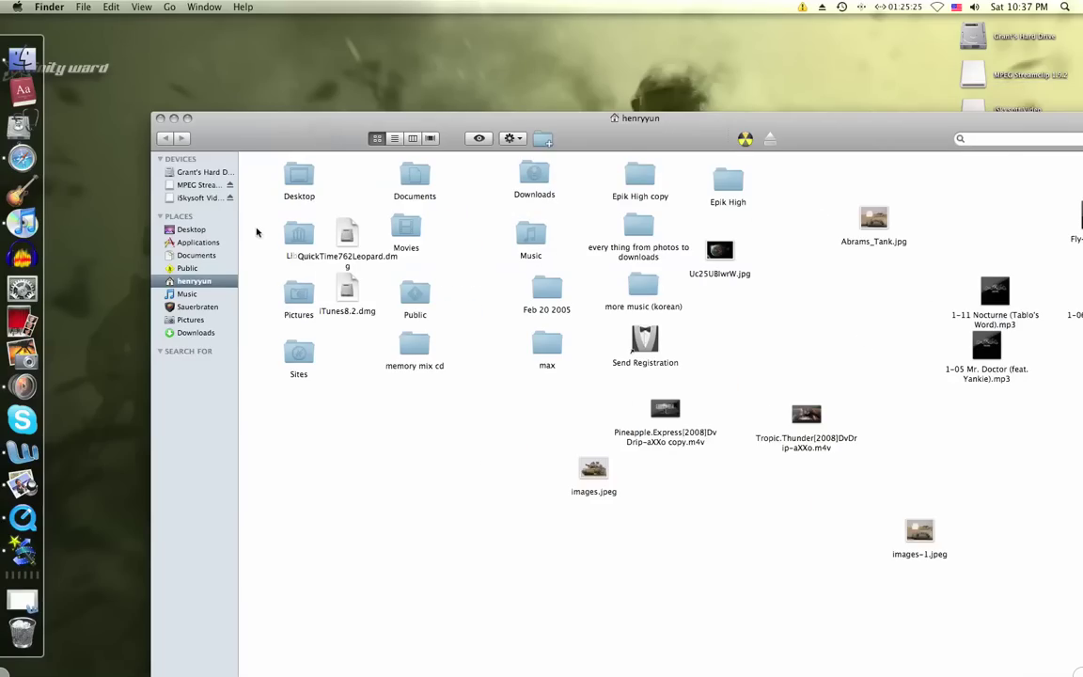
Move How to draw an Overseer.MPG from Library > Fonts to the desktop
{"action": "left_click", "coordinate": [282, 230]}
{"action": "double_click", "coordinate": [282, 230]}
{"action": "left_click", "coordinate": [301, 409]}
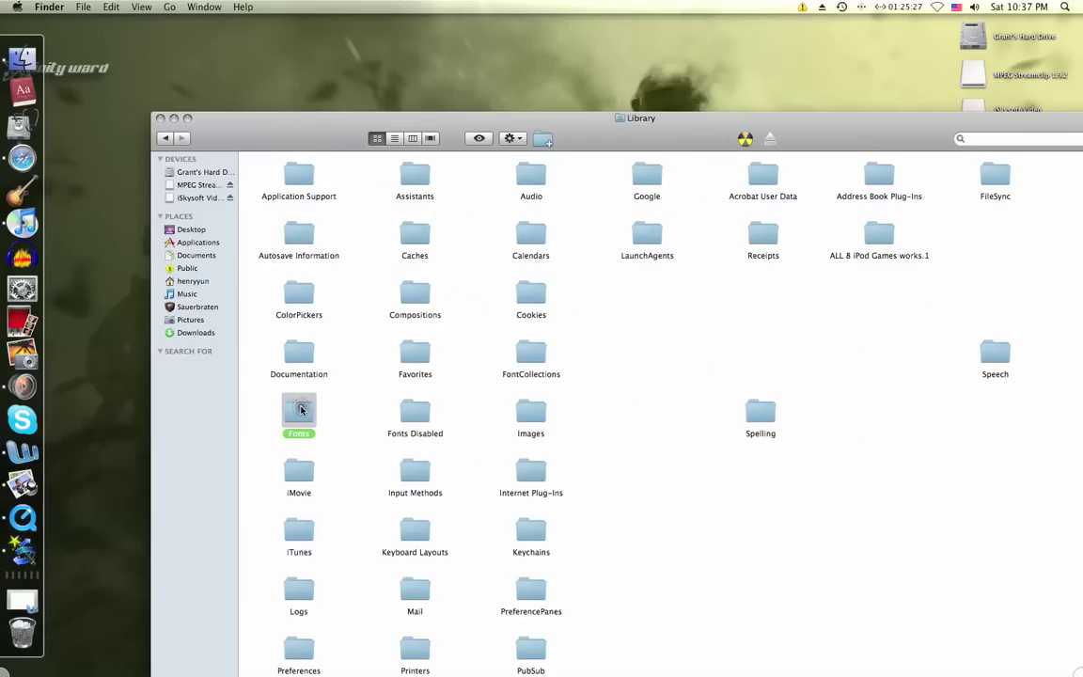
{"action": "double_click", "coordinate": [300, 409]}
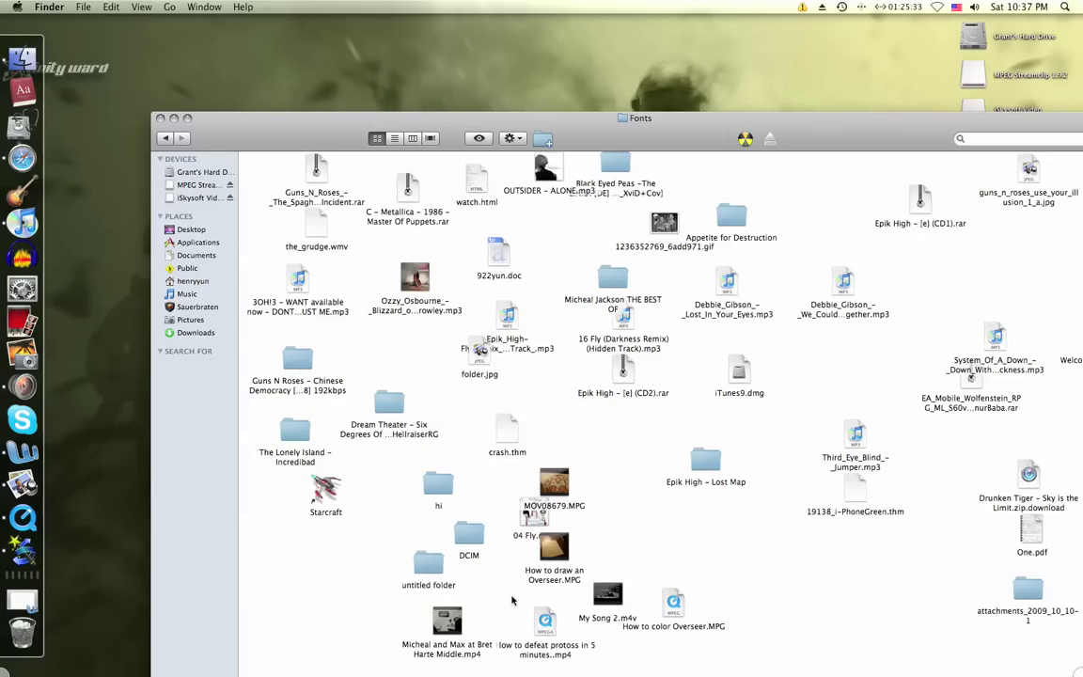
{"action": "mouse_move", "coordinate": [554, 547]}
{"action": "left_mouse_down"}
{"action": "mouse_move", "coordinate": [625, 429]}
{"action": "mouse_move", "coordinate": [655, 80]}
{"action": "left_mouse_up"}
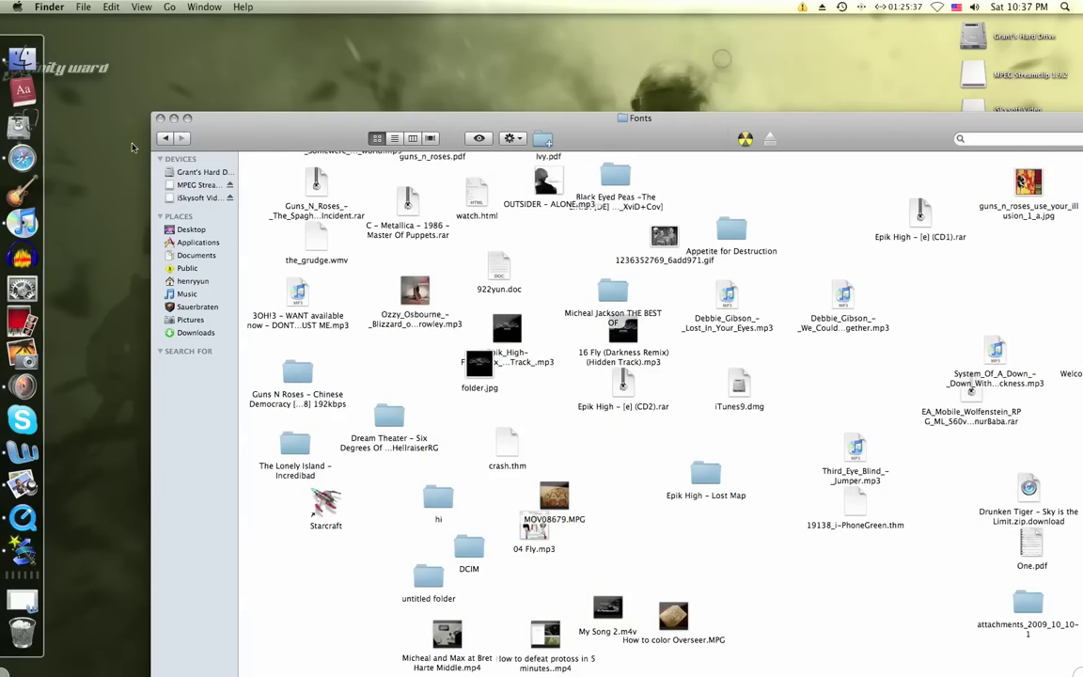
{"action": "left_click", "coordinate": [160, 118]}
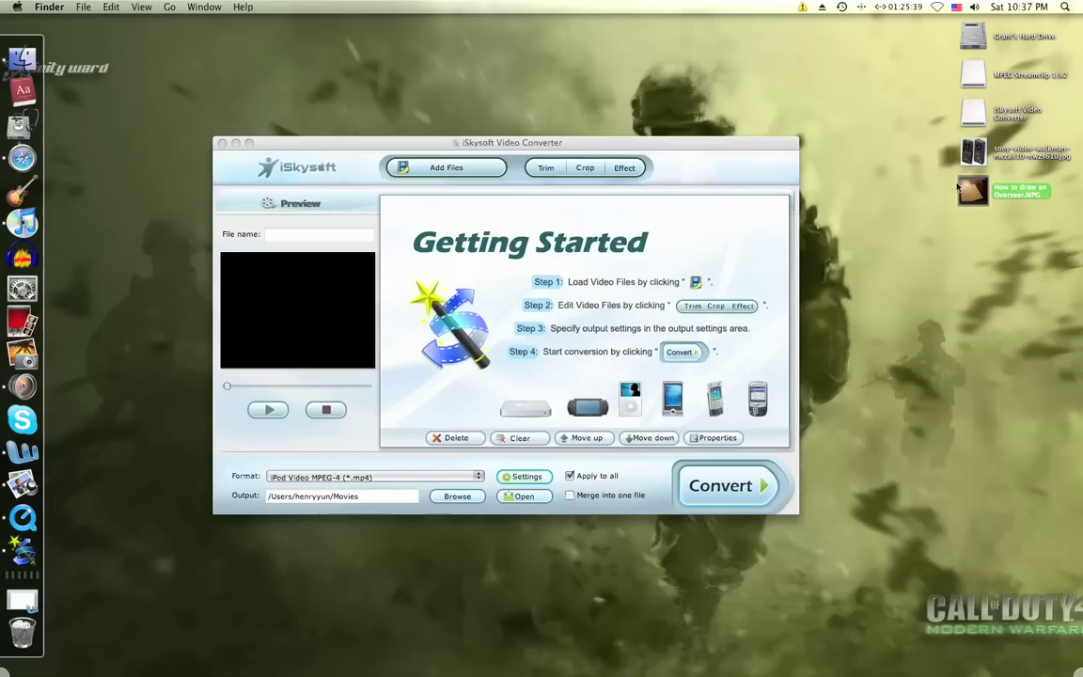
Import How to draw an Overseer.MPG from the desktop, keeping iPod Video MPEG-4 (*.mp4) output
{"action": "left_click", "coordinate": [451, 172]}
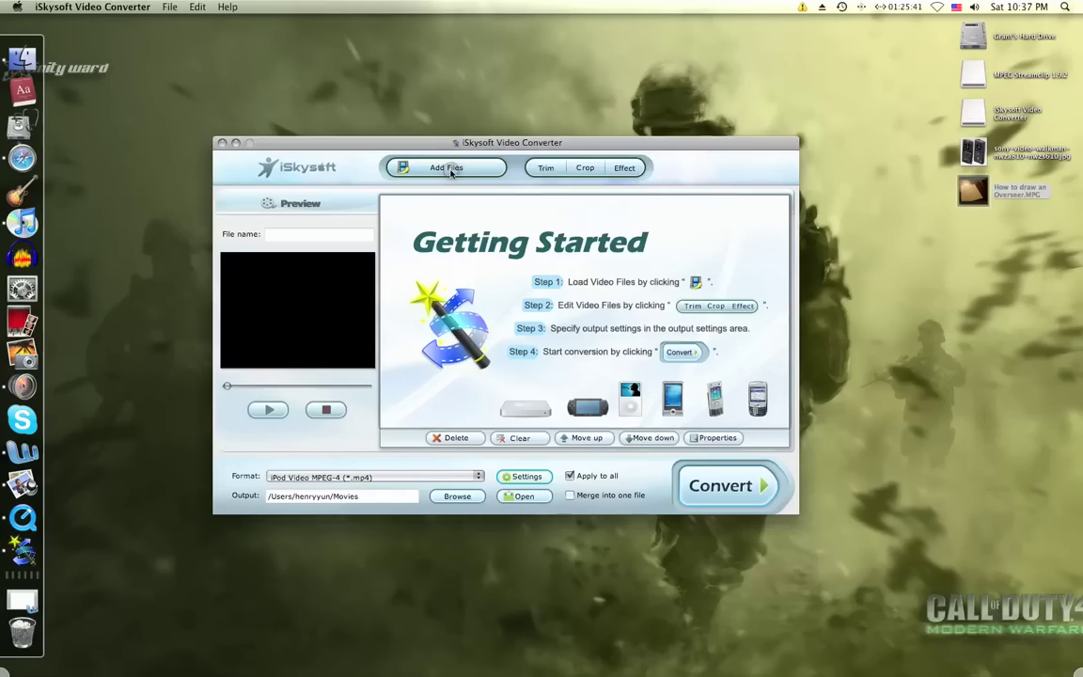
{"action": "left_click", "coordinate": [661, 235]}
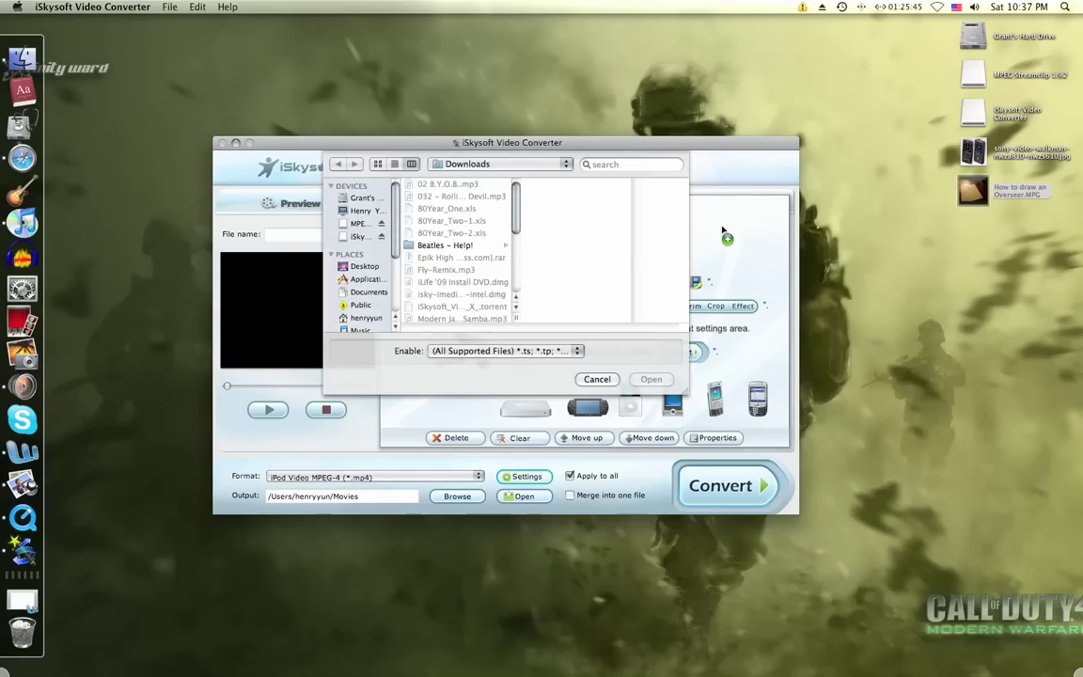
{"action": "left_click_drag", "start_coordinate": [987, 192], "coordinate": [480, 244]}
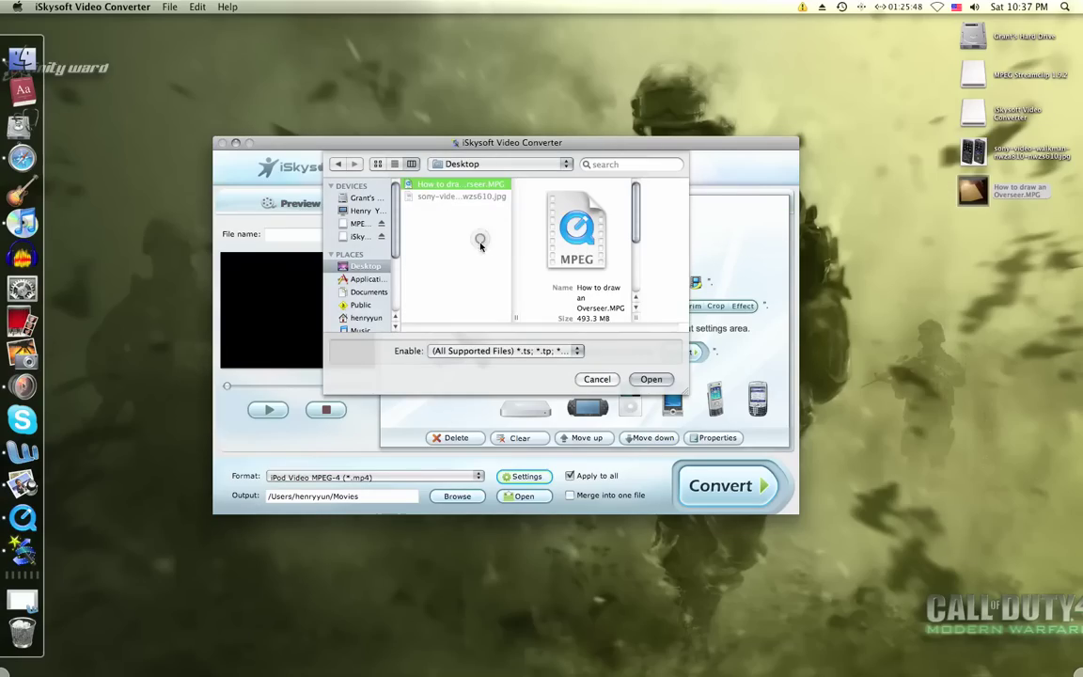
{"action": "left_click", "coordinate": [652, 379]}
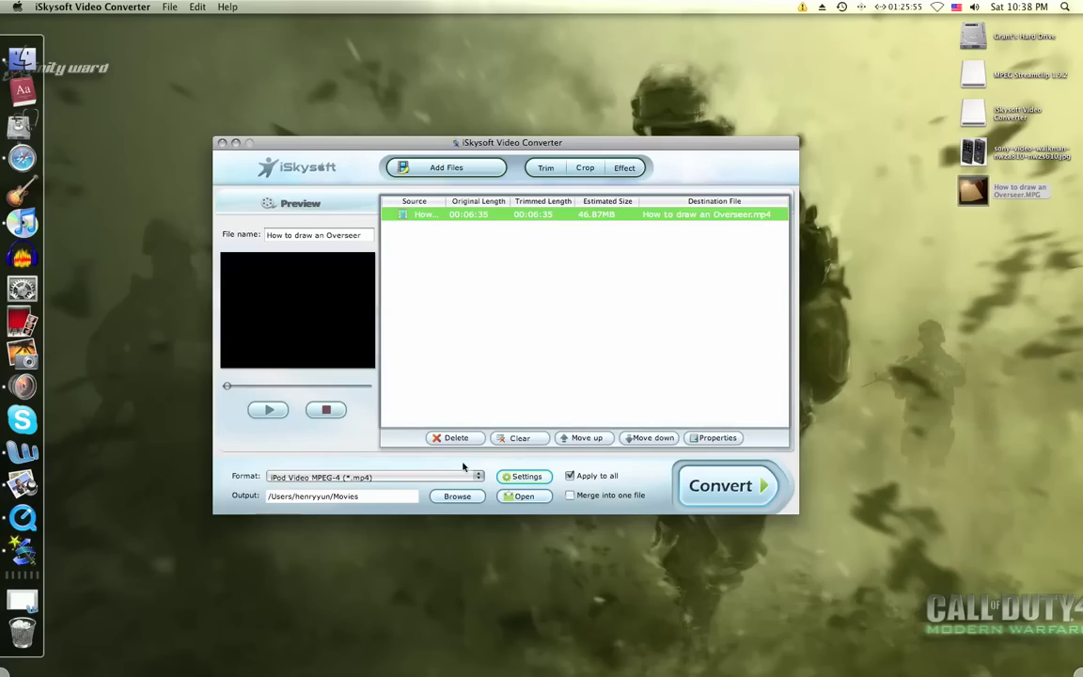
{"action": "left_click", "coordinate": [336, 477]}
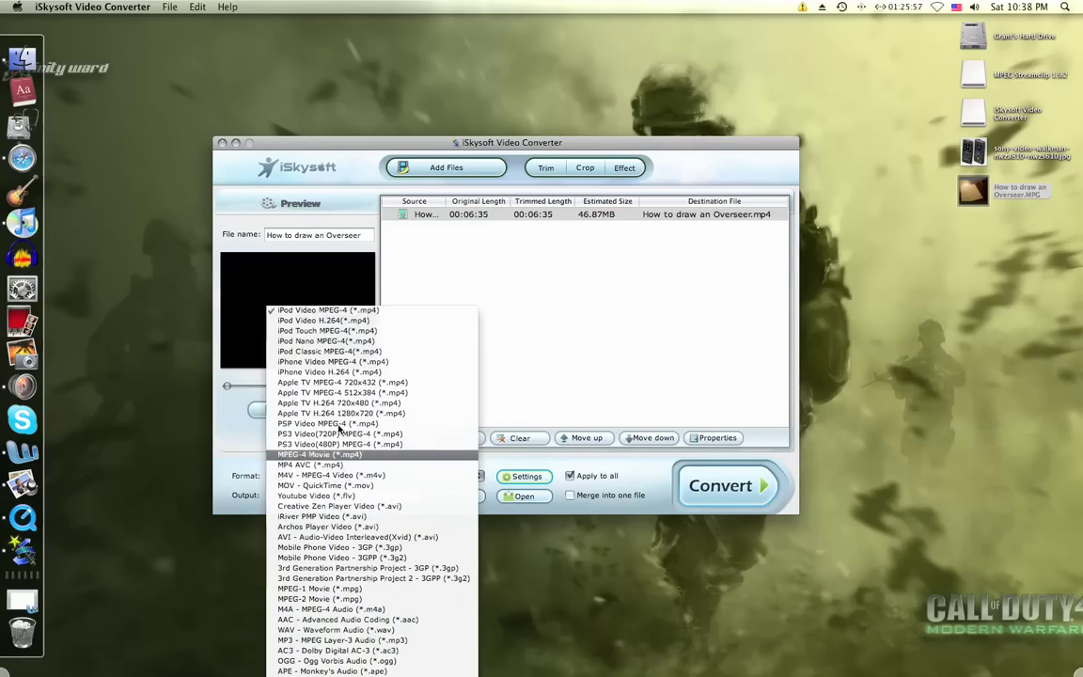
{"action": "left_click", "coordinate": [386, 311]}
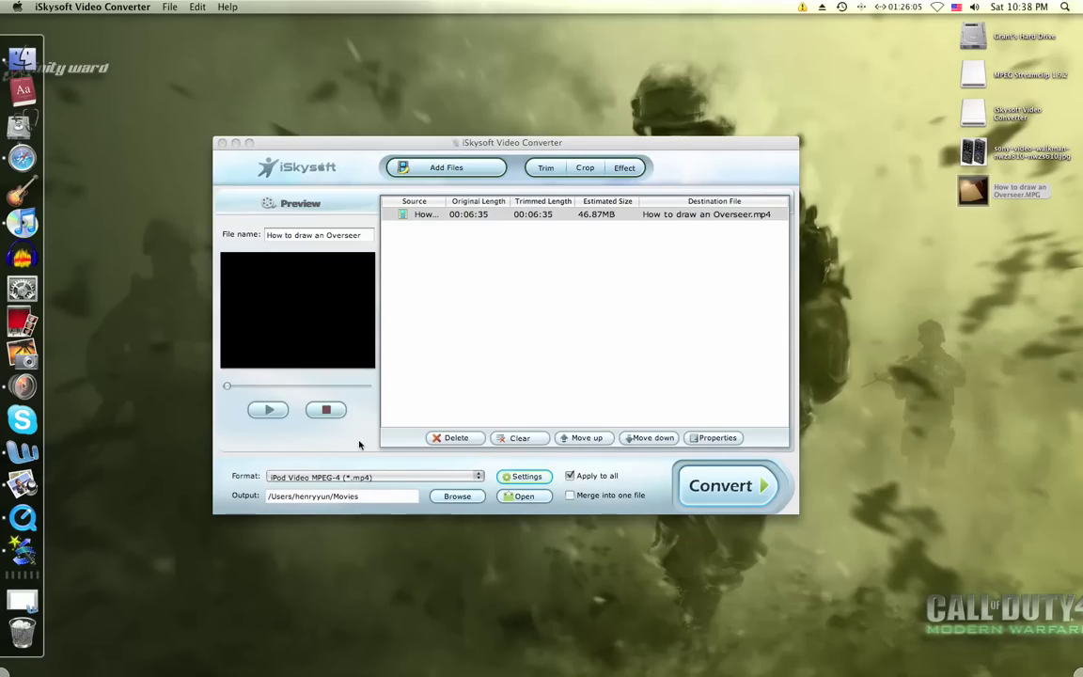
Start the MP4 conversion, then cancel it at the confirmation prompt
{"action": "left_click", "coordinate": [761, 503]}
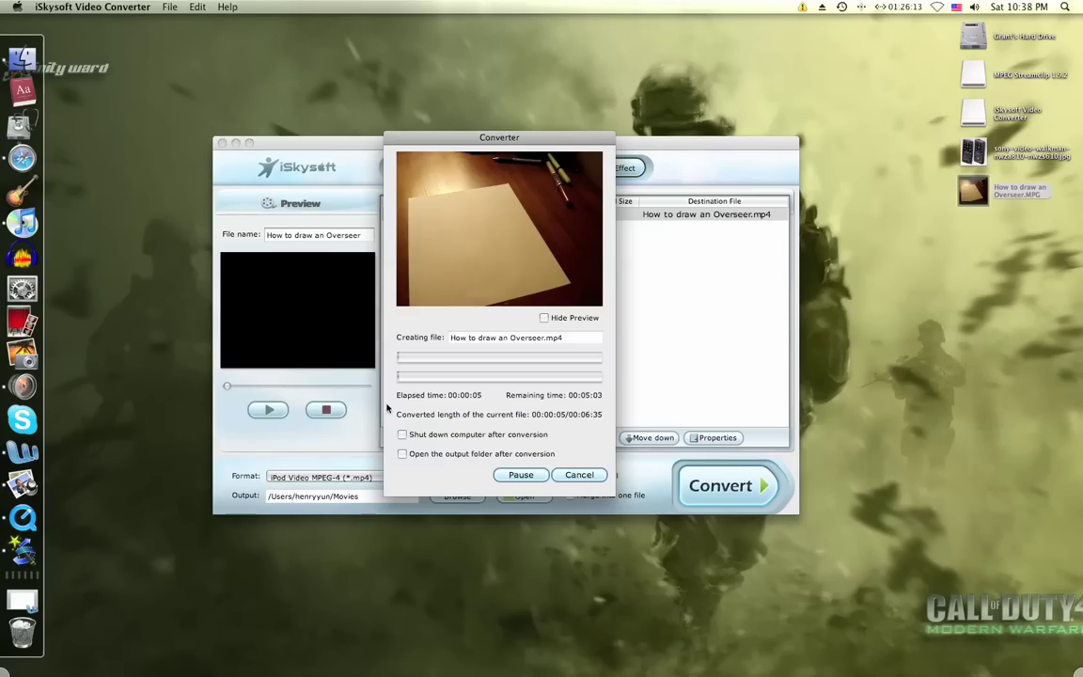
{"action": "left_click", "coordinate": [579, 475]}
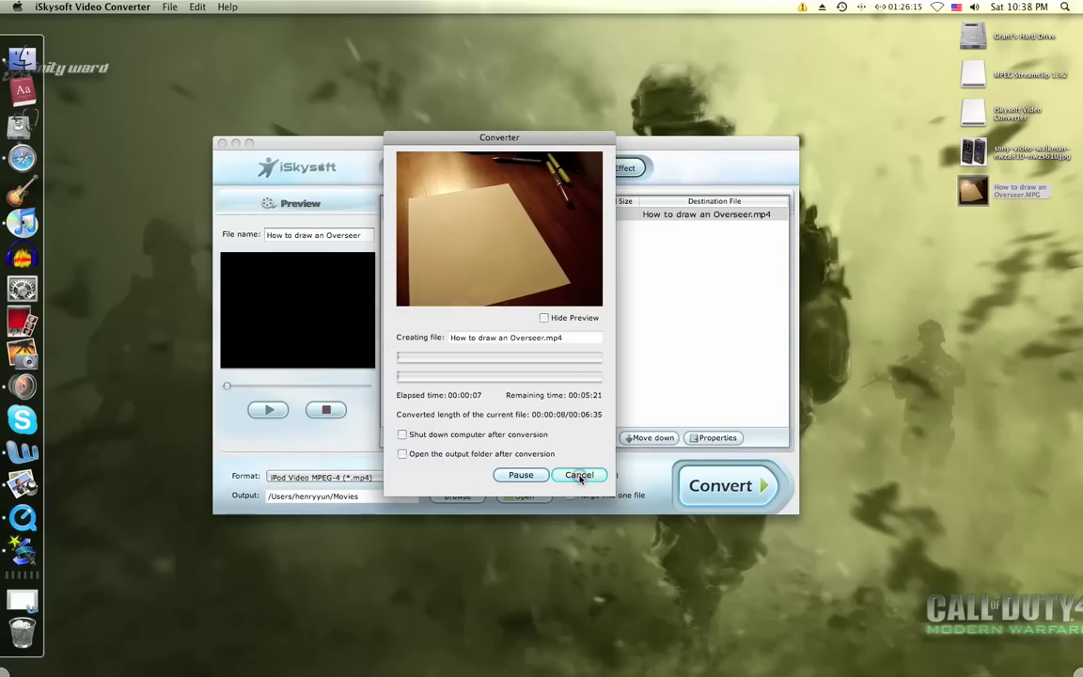
{"action": "left_click", "coordinate": [561, 355]}
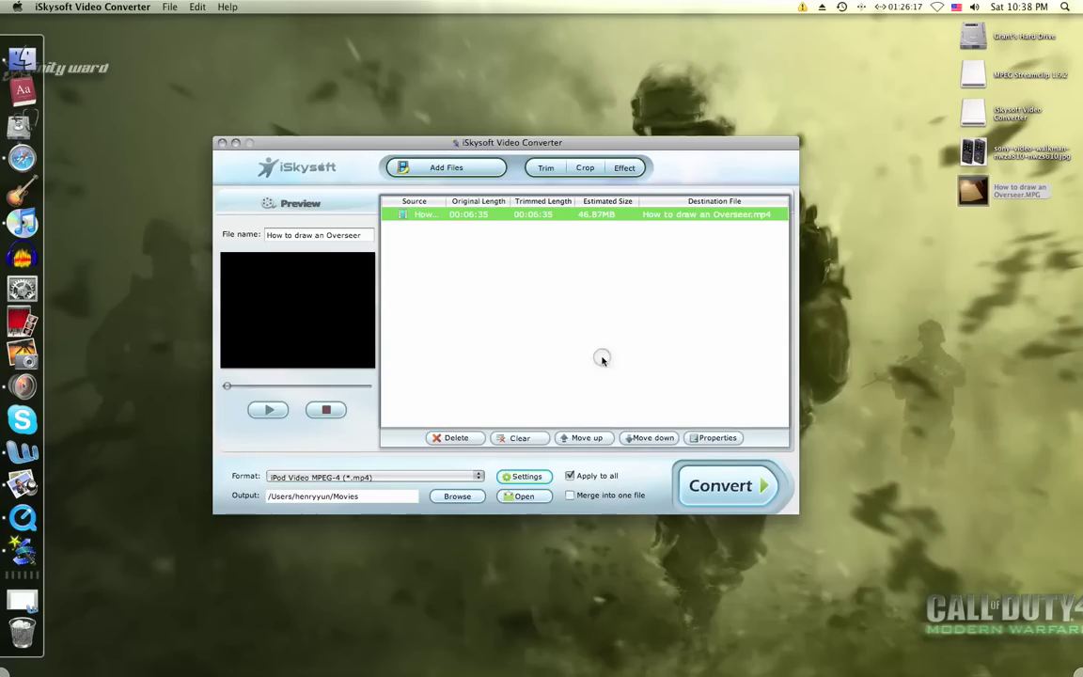
Check the Movies folder in Finder for the output, then close it
{"action": "left_click", "coordinate": [11, 51]}
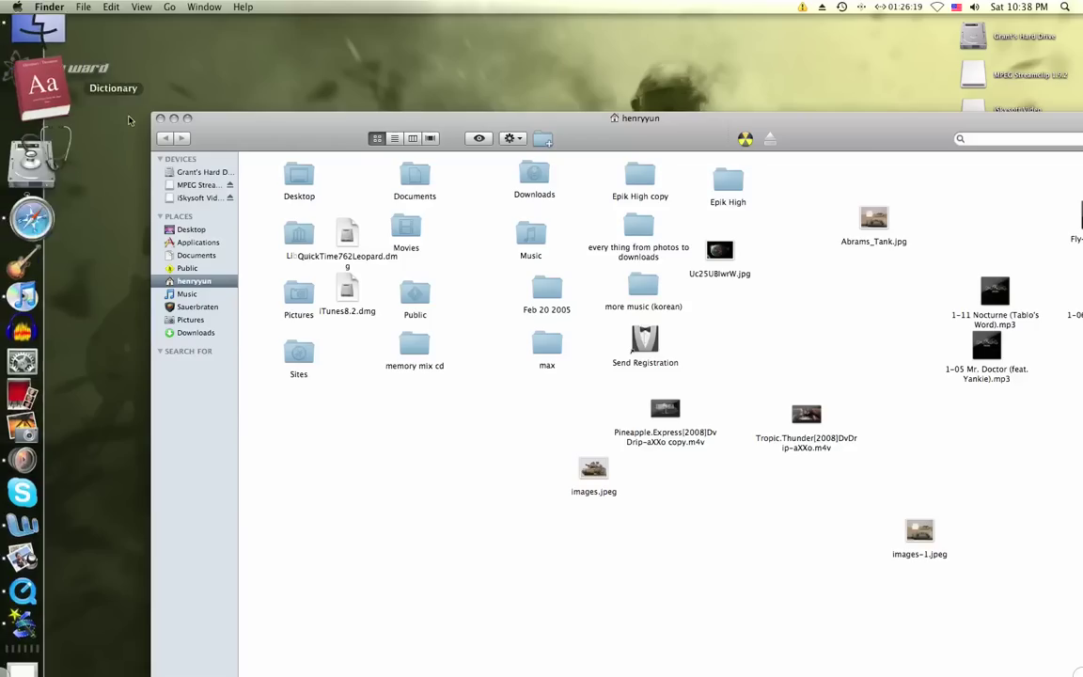
{"action": "double_click", "coordinate": [404, 228]}
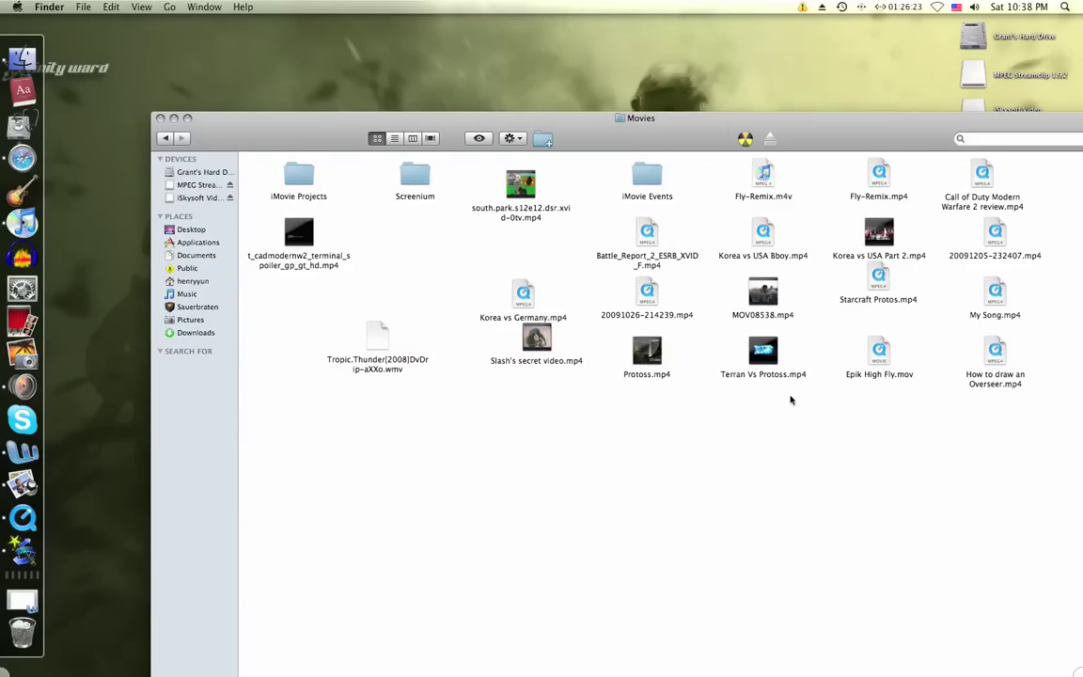
{"action": "left_click", "coordinate": [159, 119]}
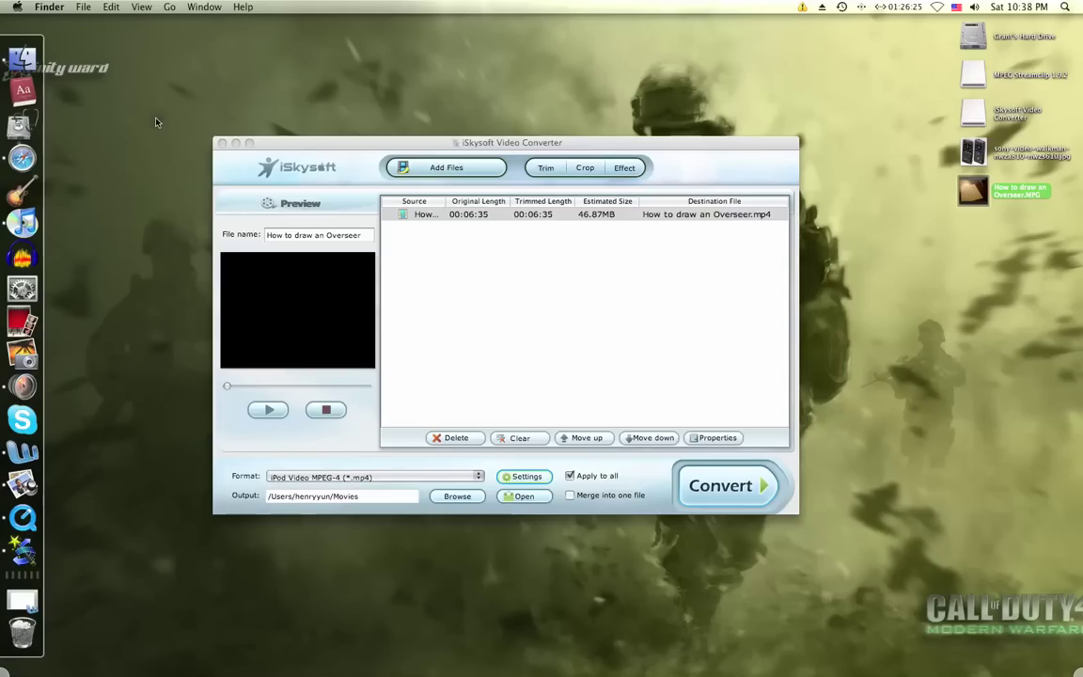
Change the output format to PSP Video MPEG-4 (*.mp4), estimated at 45.37MB
{"action": "left_click", "coordinate": [583, 214]}
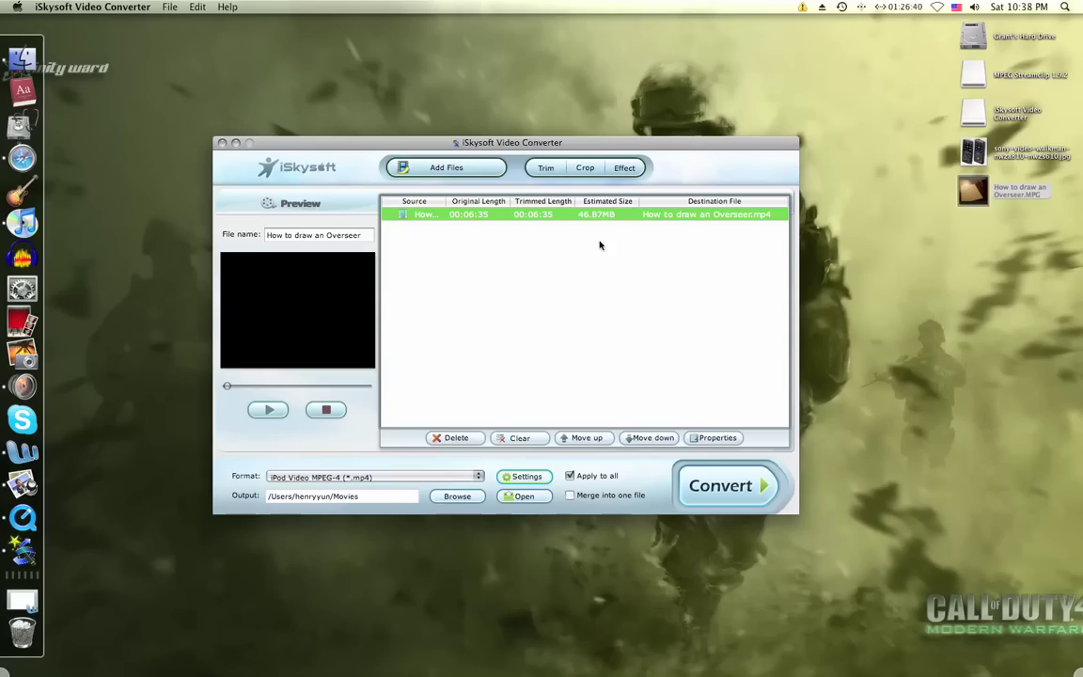
{"action": "left_click", "coordinate": [318, 477]}
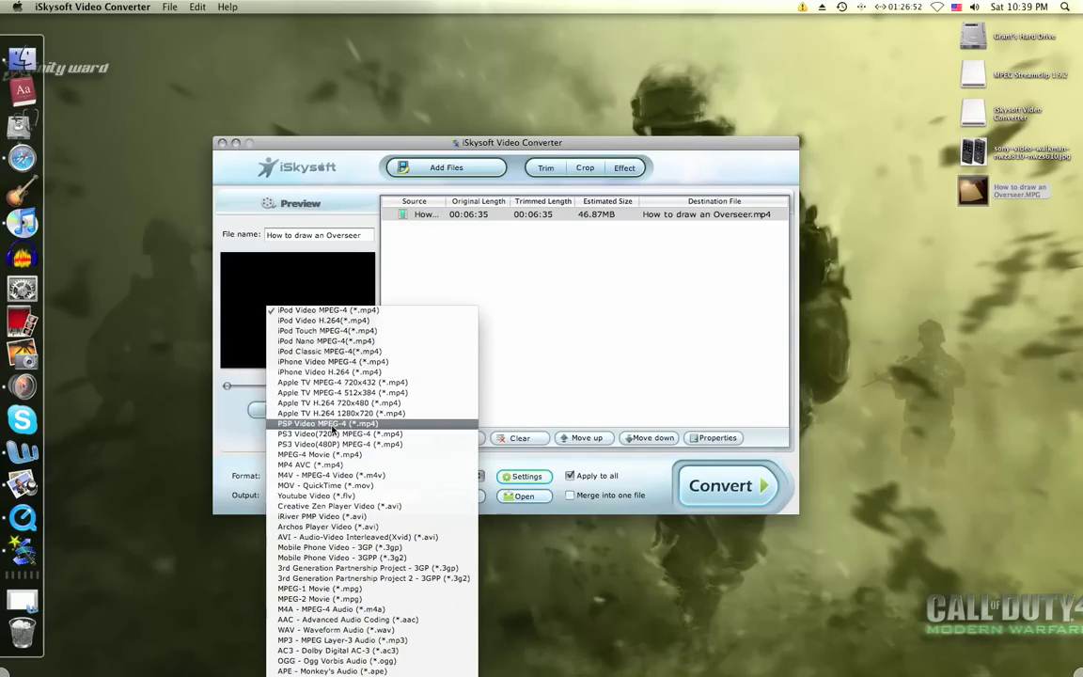
{"action": "left_click", "coordinate": [333, 424]}
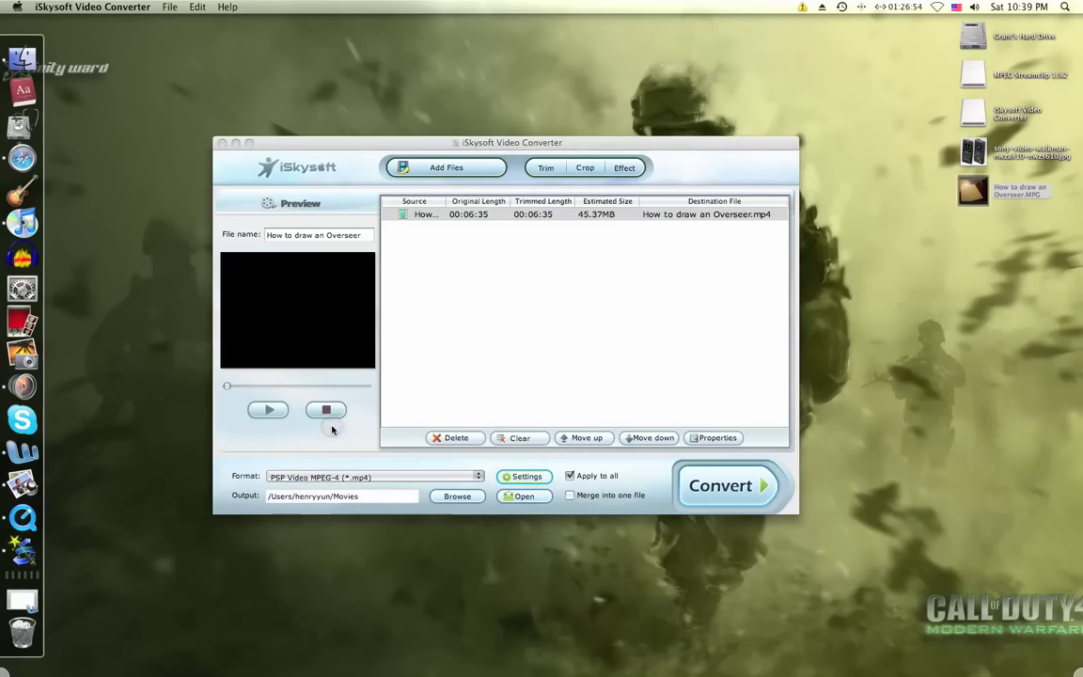
Set 320*240, 29.97 fps, 768 kbps H264 video and 96 kbps audio in Settings
{"action": "left_click", "coordinate": [519, 477]}
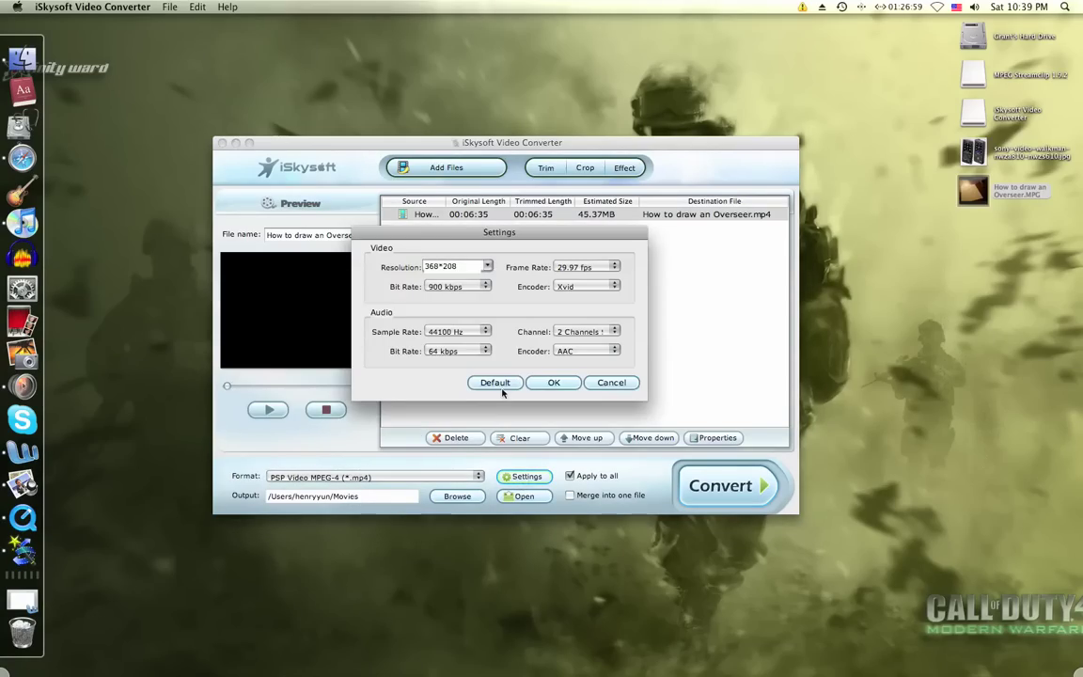
{"action": "left_click", "coordinate": [488, 267]}
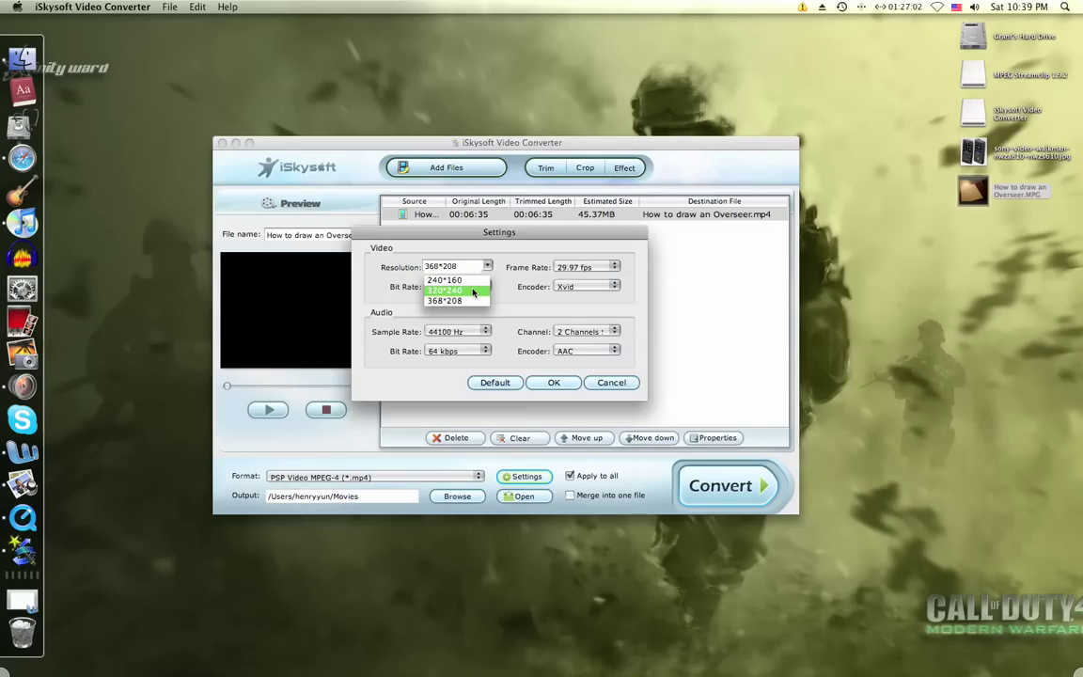
{"action": "left_click", "coordinate": [473, 292]}
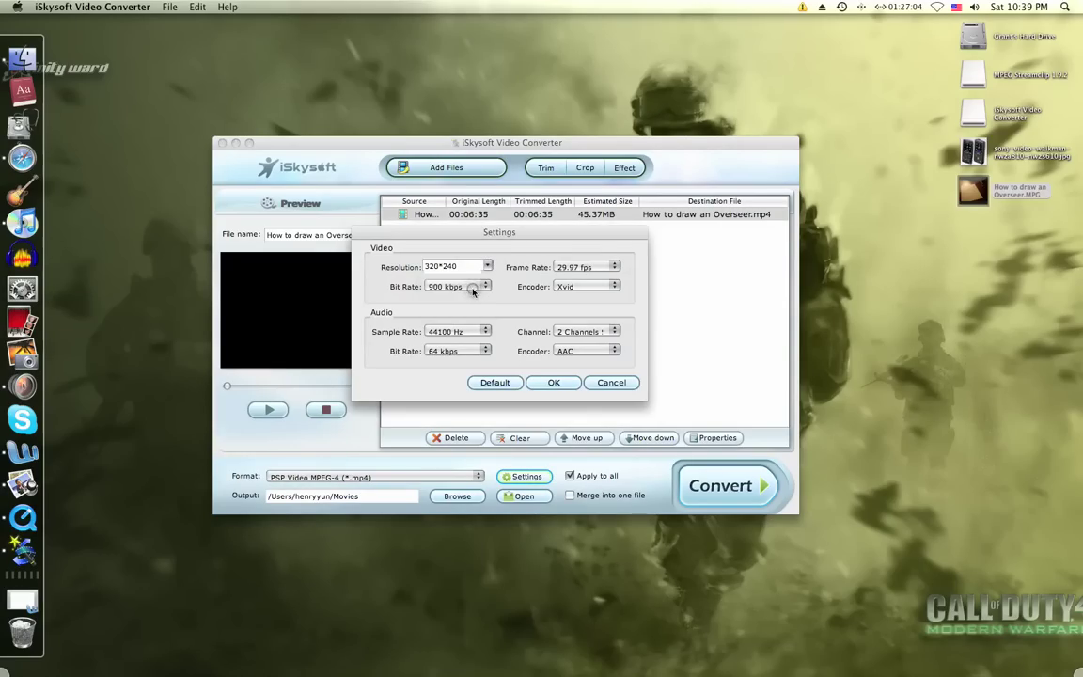
{"action": "left_click", "coordinate": [584, 268]}
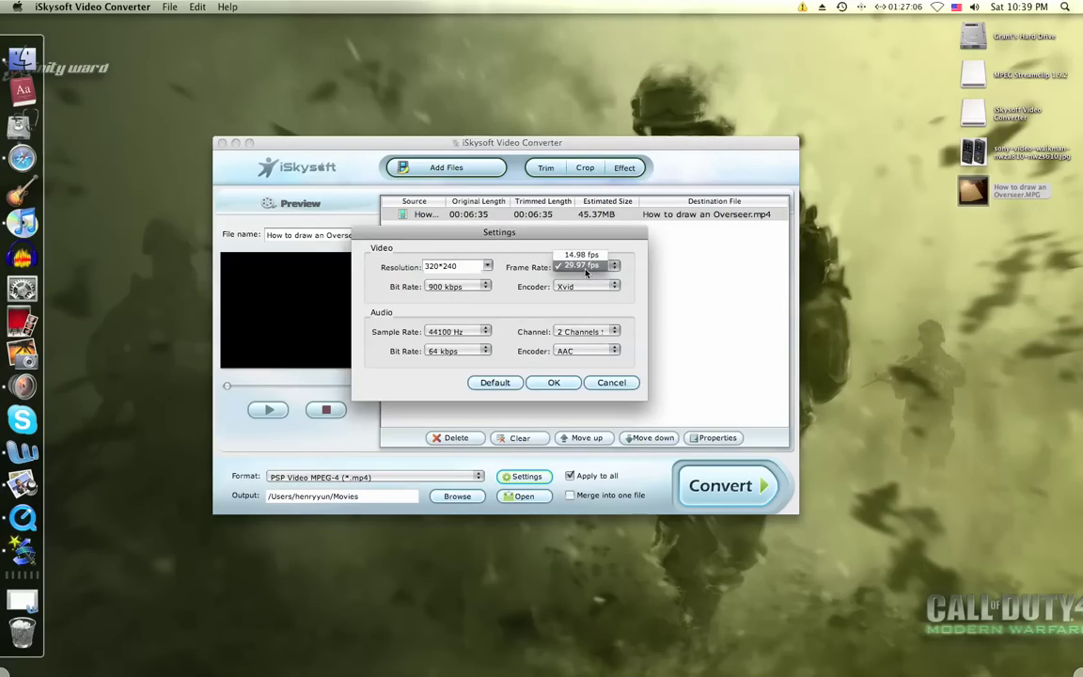
{"action": "left_click", "coordinate": [584, 268]}
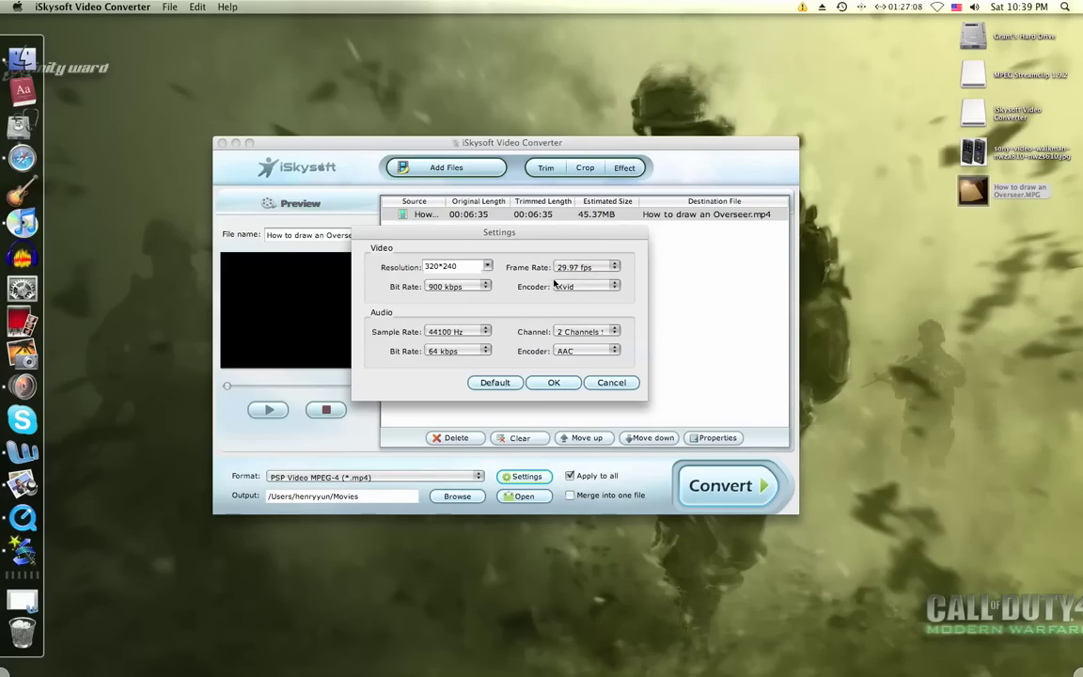
{"action": "left_click", "coordinate": [442, 286]}
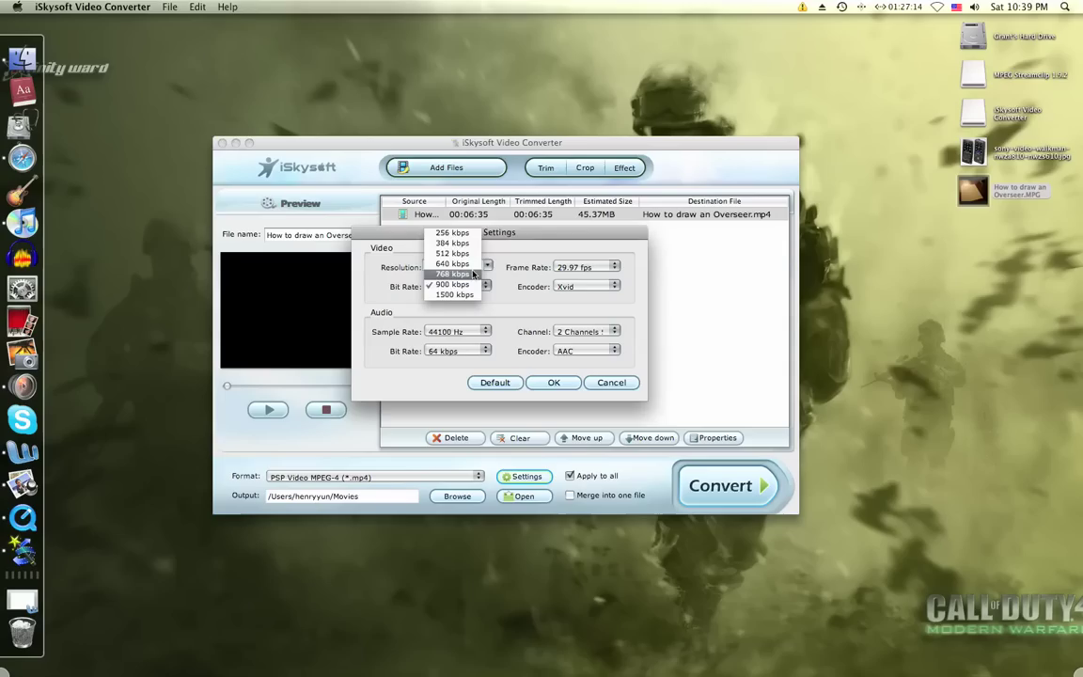
{"action": "left_click", "coordinate": [473, 274]}
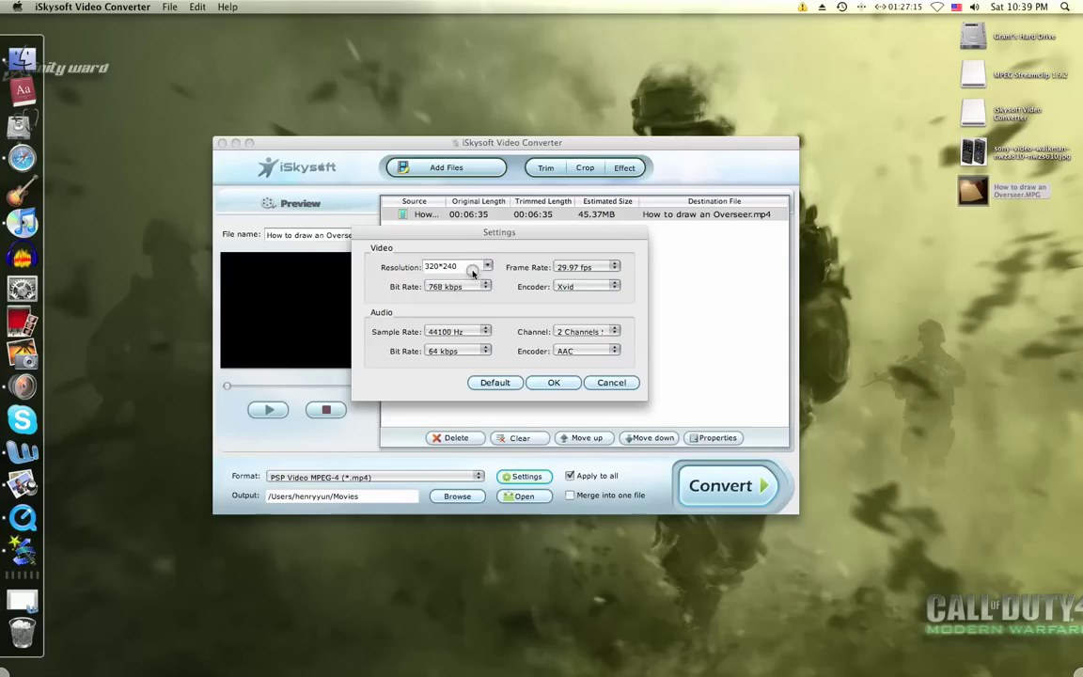
{"action": "left_click", "coordinate": [584, 285]}
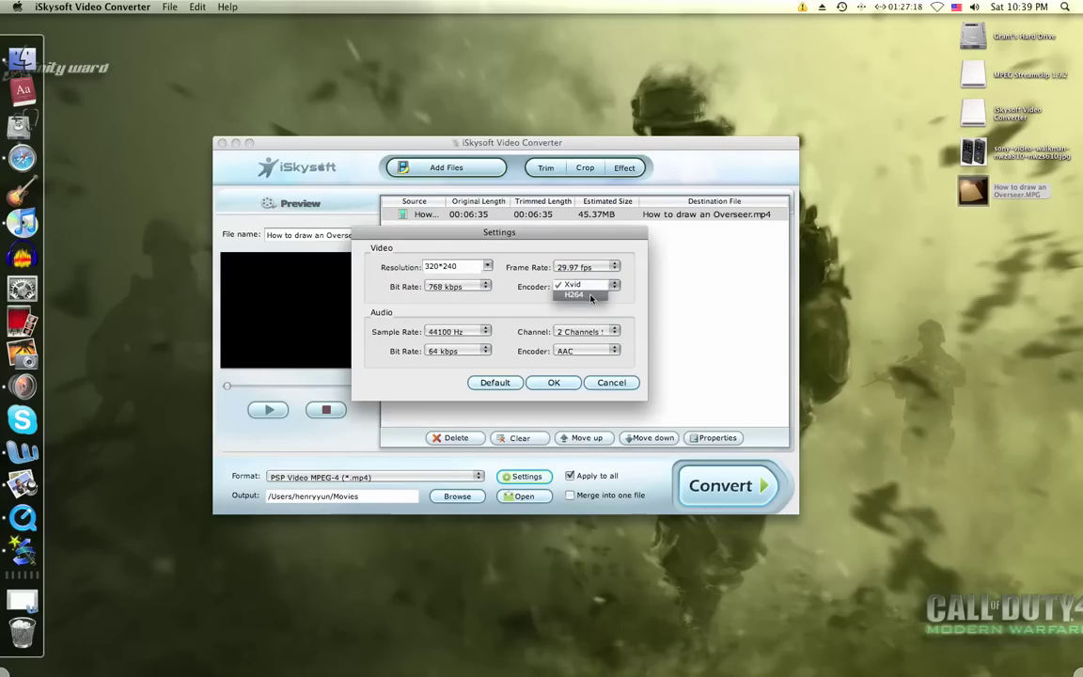
{"action": "left_click", "coordinate": [588, 295]}
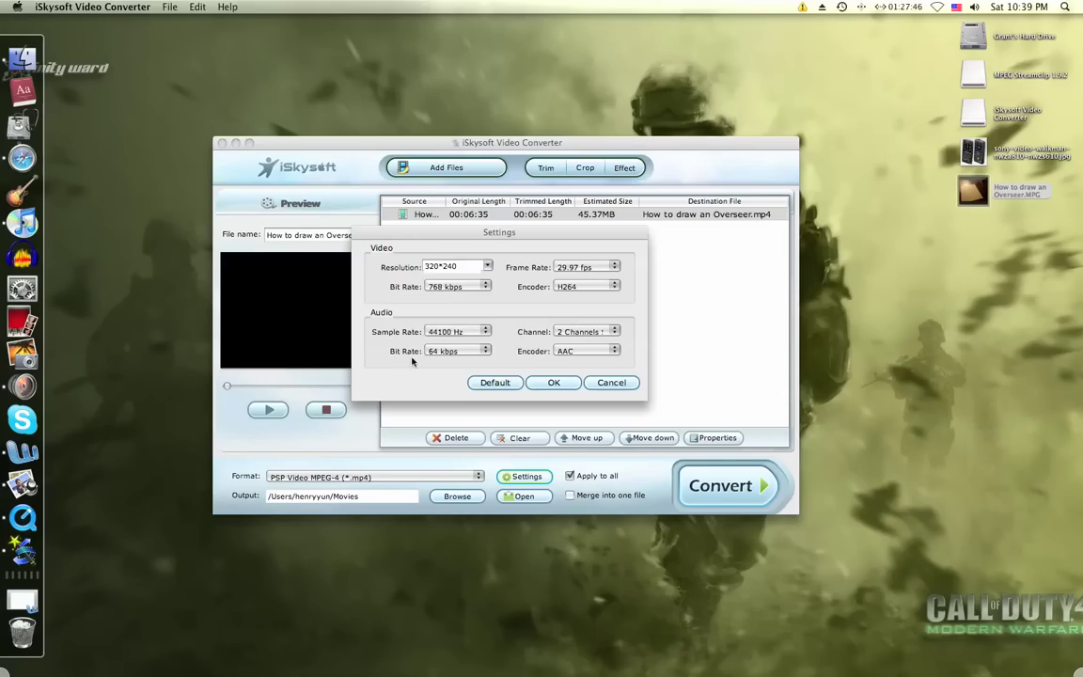
{"action": "left_click", "coordinate": [449, 350]}
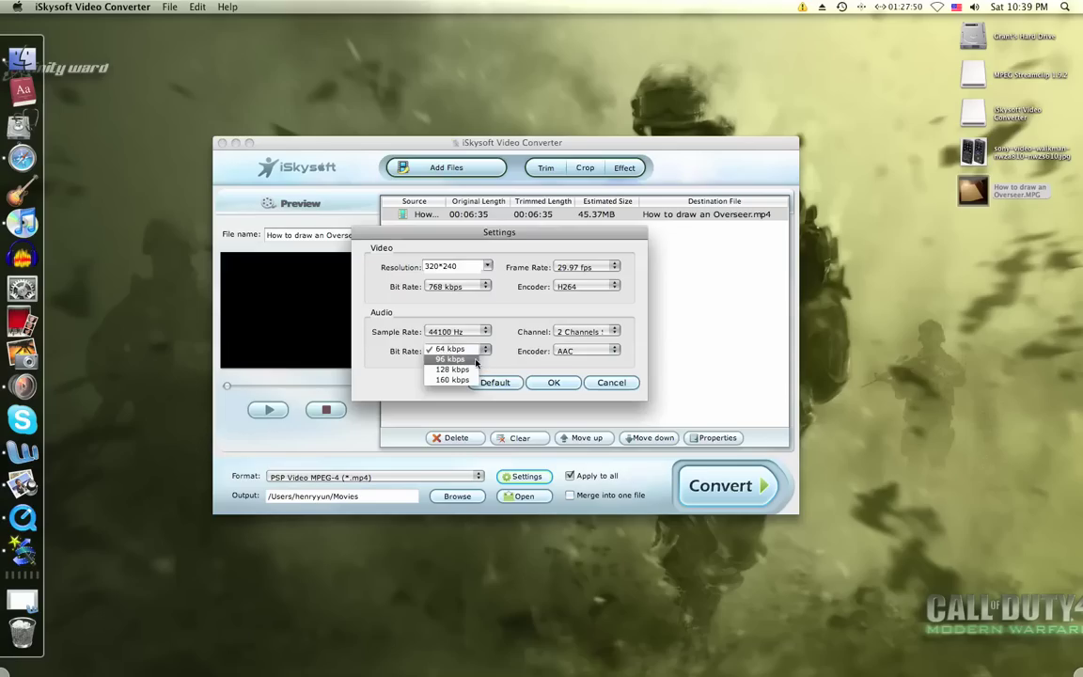
{"action": "left_click", "coordinate": [473, 360]}
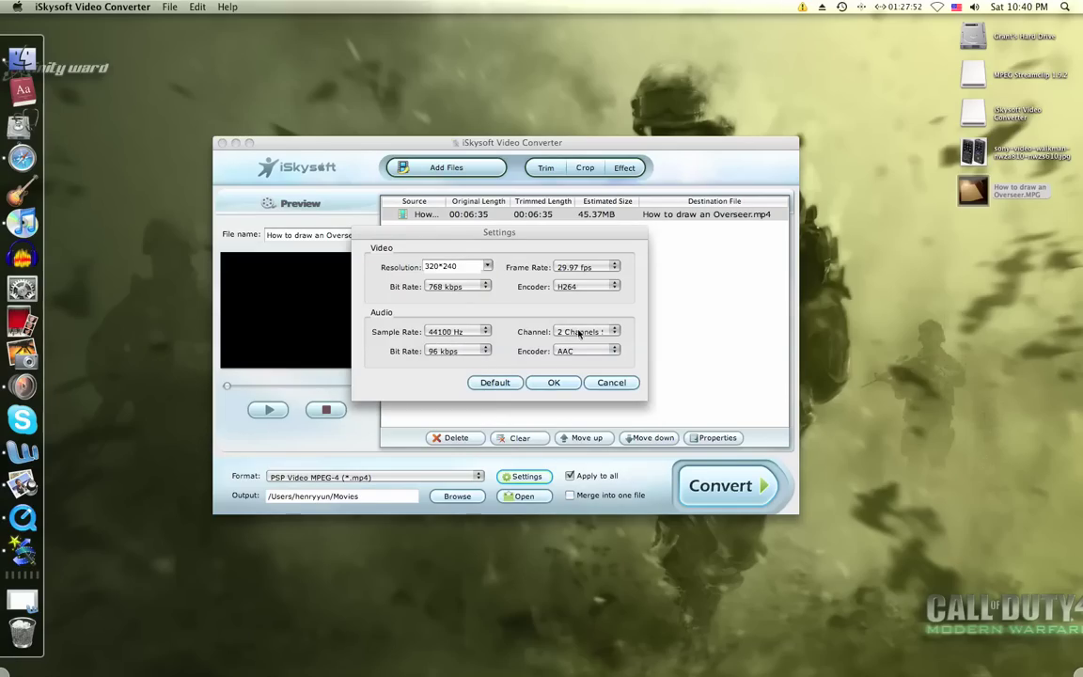
{"action": "left_click", "coordinate": [551, 383]}
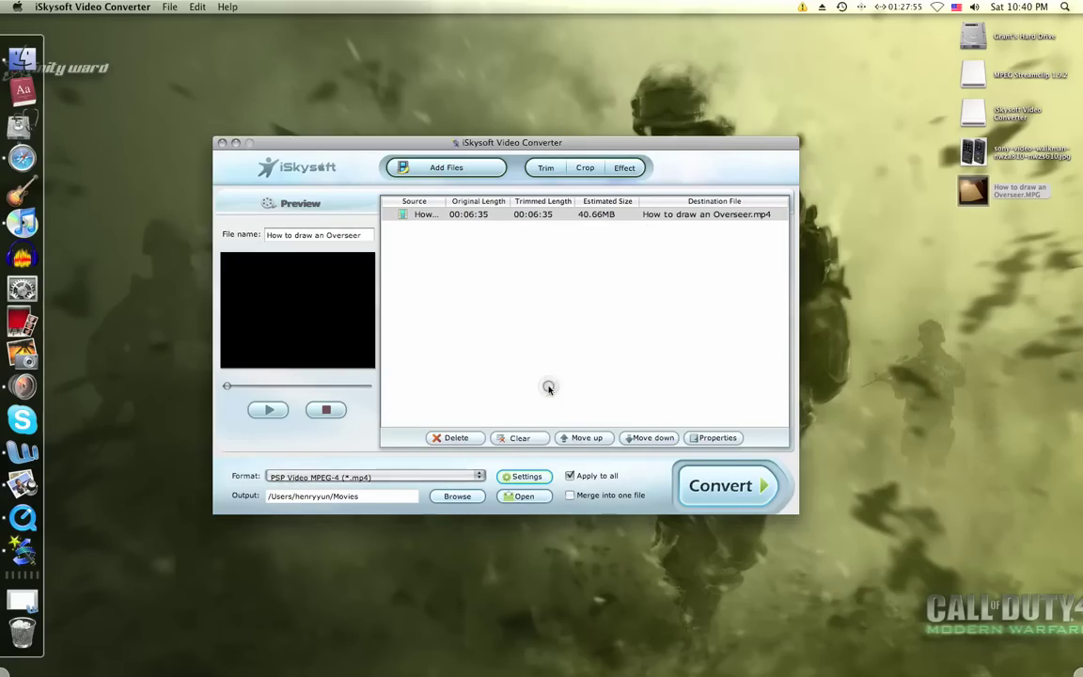
Start the PSP MP4 conversion, replacing the existing 'How to draw an Overseer.mp4', then cancel it
{"action": "left_click", "coordinate": [691, 476]}
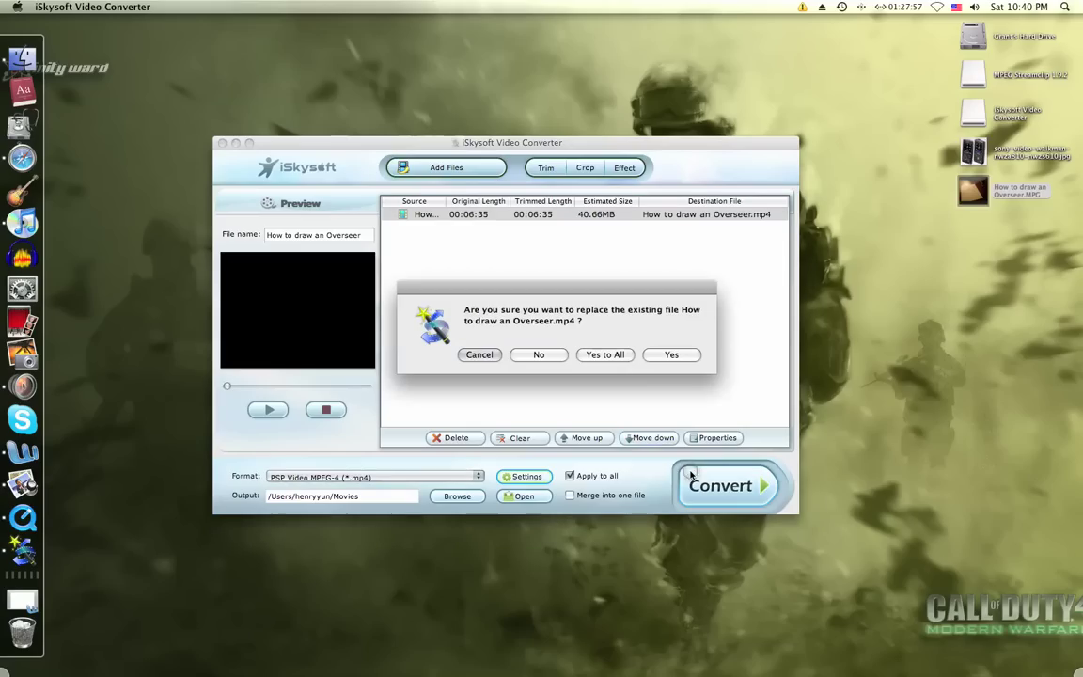
{"action": "left_click", "coordinate": [619, 357]}
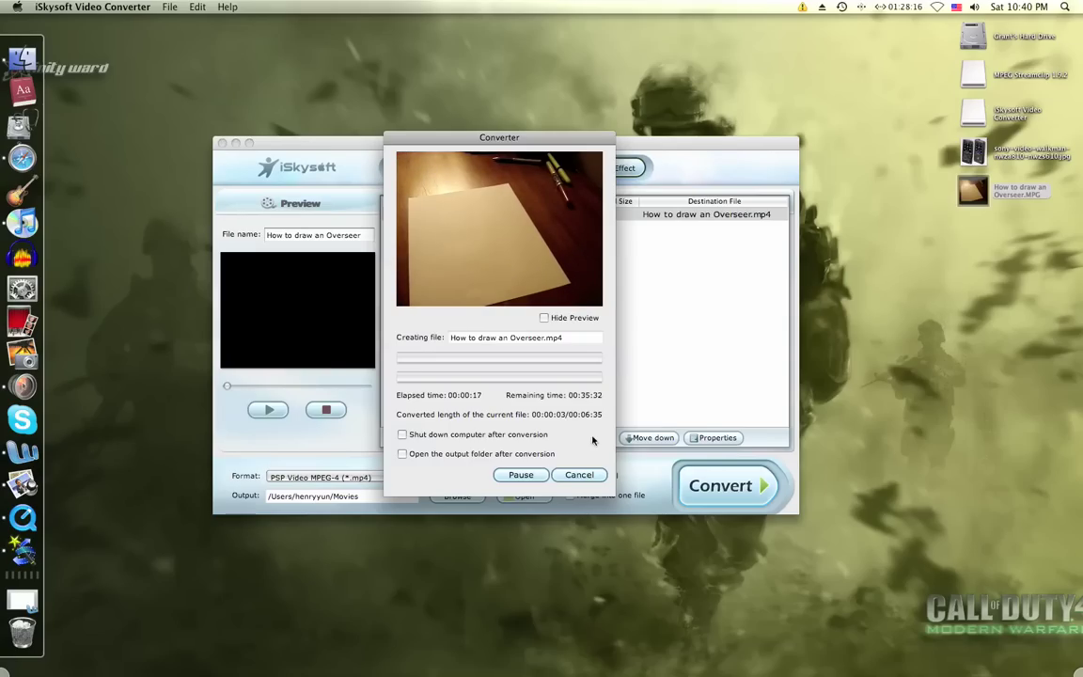
{"action": "left_click", "coordinate": [575, 476]}
{"action": "left_click", "coordinate": [613, 354]}
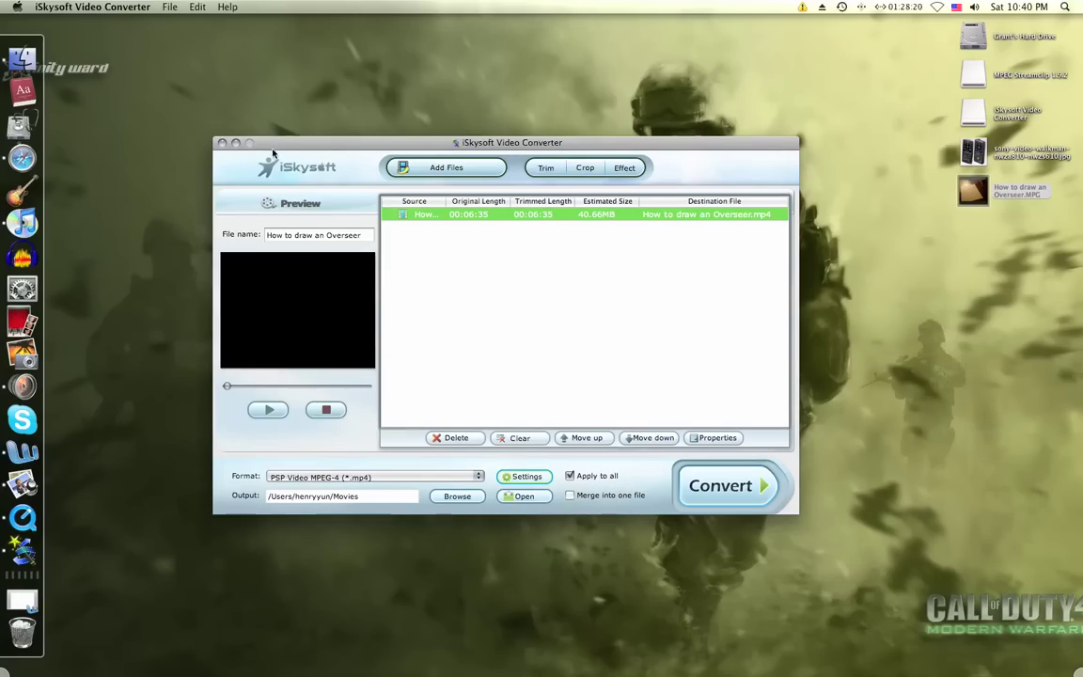
Close the converter window and the home folder window, then switch to Screenium
{"action": "left_click_drag", "start_coordinate": [496, 147], "coordinate": [422, 32]}
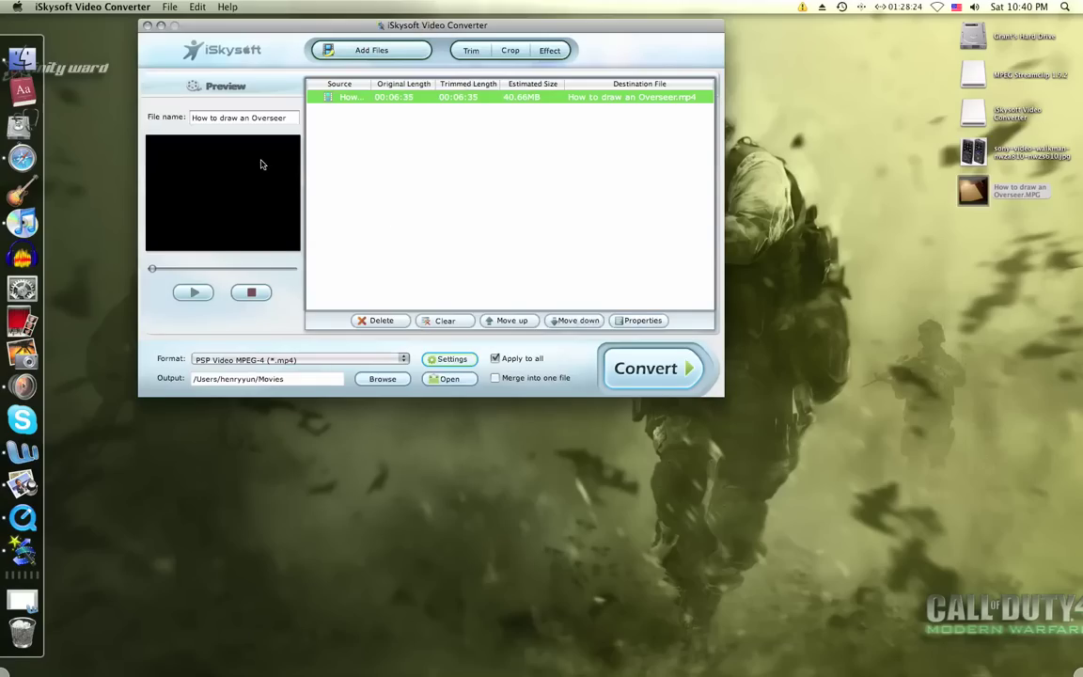
{"action": "left_click", "coordinate": [148, 27]}
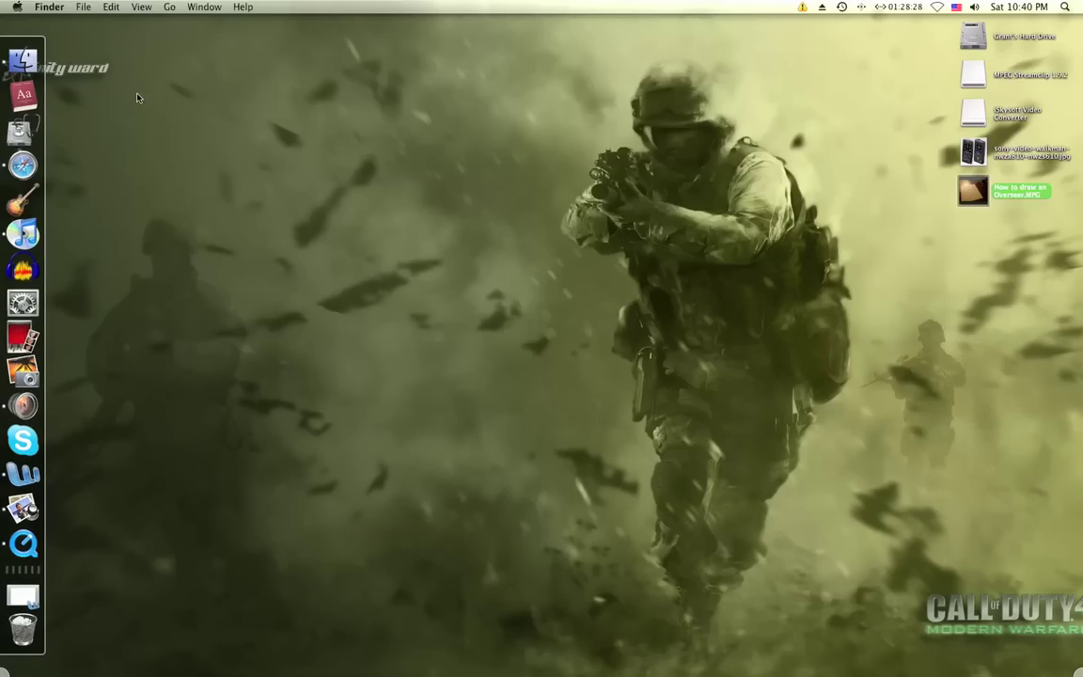
{"action": "left_click", "coordinate": [14, 63]}
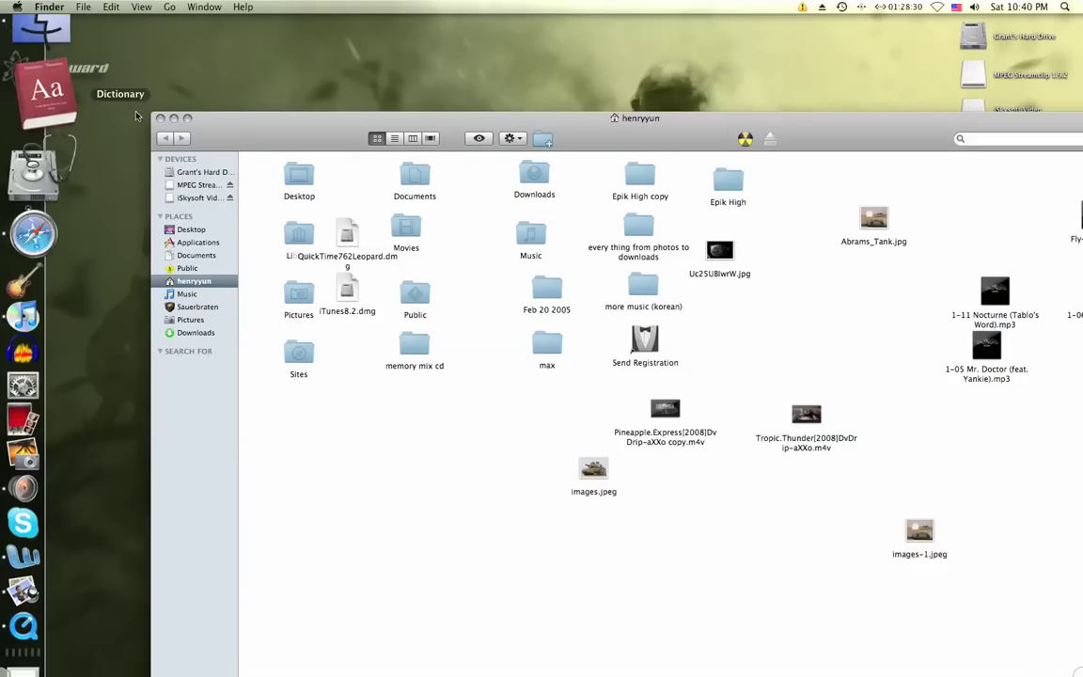
{"action": "left_click", "coordinate": [187, 117]}
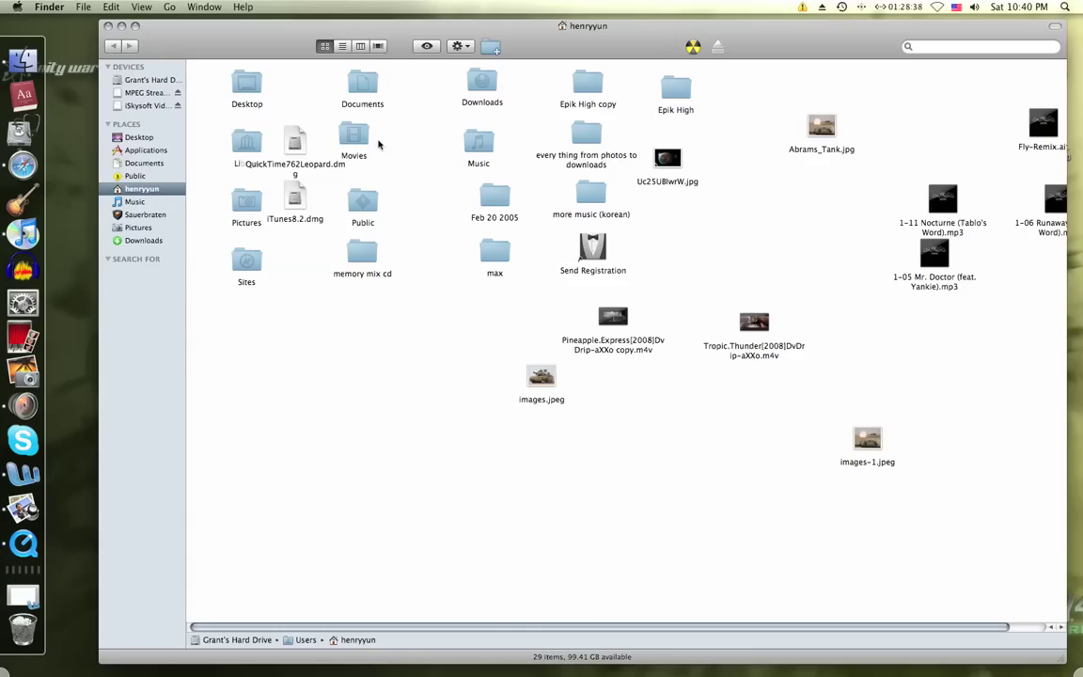
{"action": "left_click", "coordinate": [108, 27]}
{"action": "left_click", "coordinate": [28, 404]}
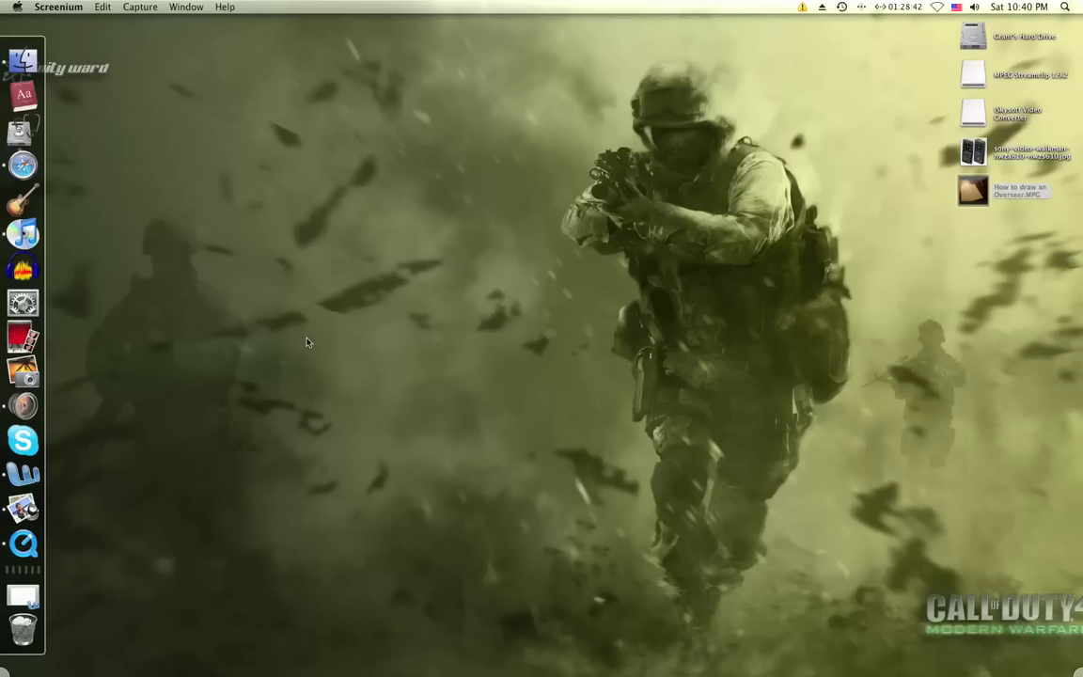